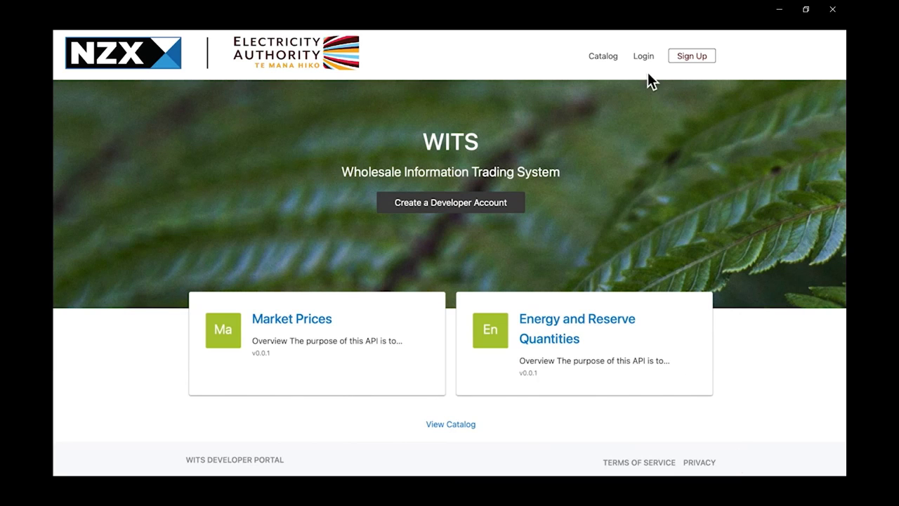
Go to the Catalog and open the Market Prices API card's documentation
left_click(609, 62)
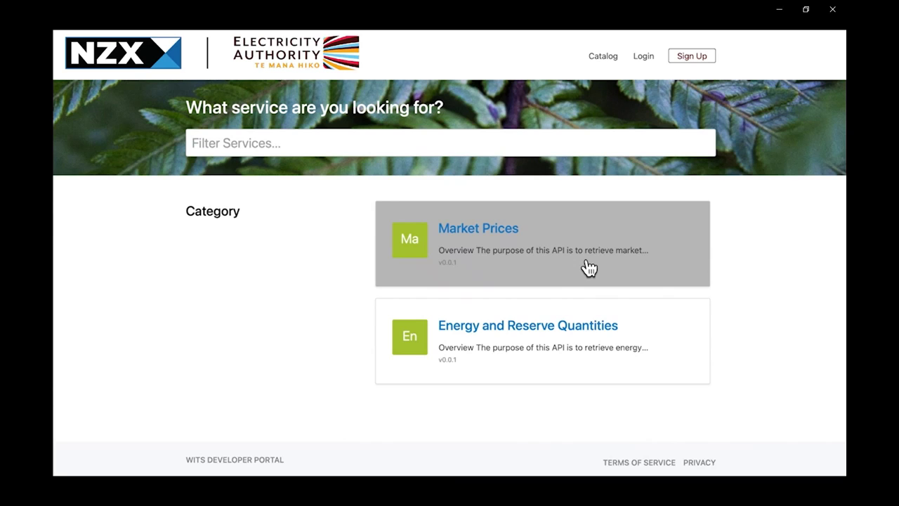
left_click(588, 267)
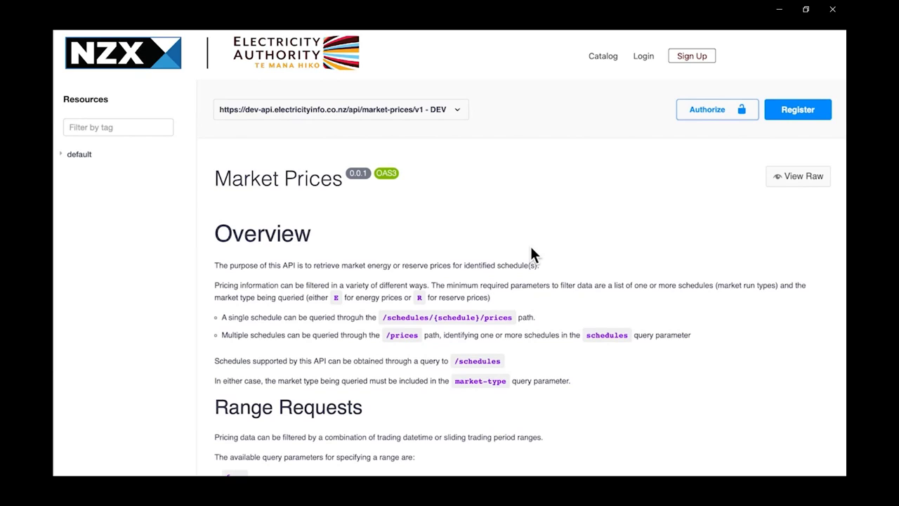
mouse_move(523, 385)
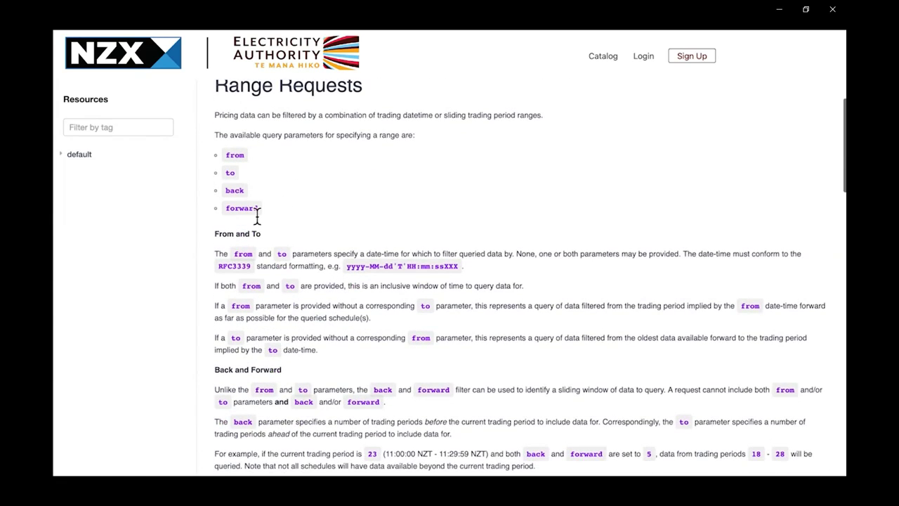
mouse_move(257, 365)
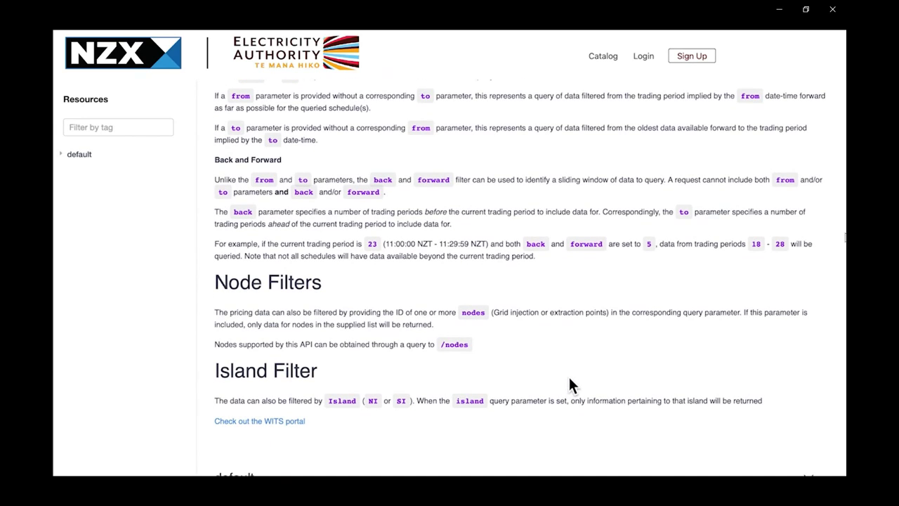
scroll(516, 198, "up", 1)
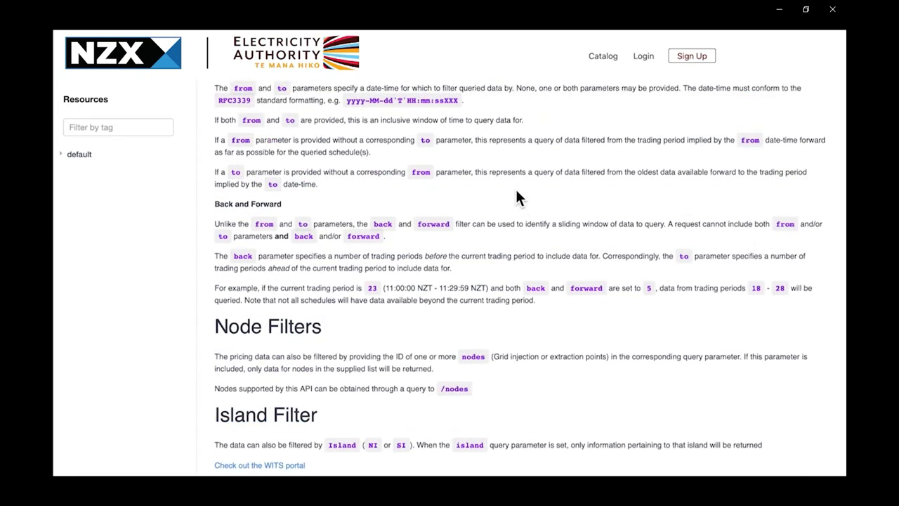
scroll(514, 187, "down", 3)
scroll(516, 191, "down", 3)
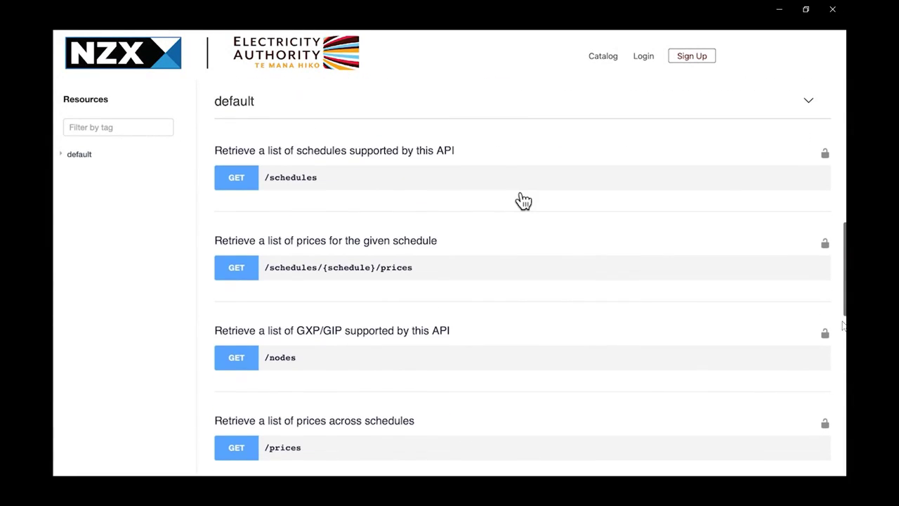
scroll(523, 202, "down", 1)
scroll(523, 201, "down", 2)
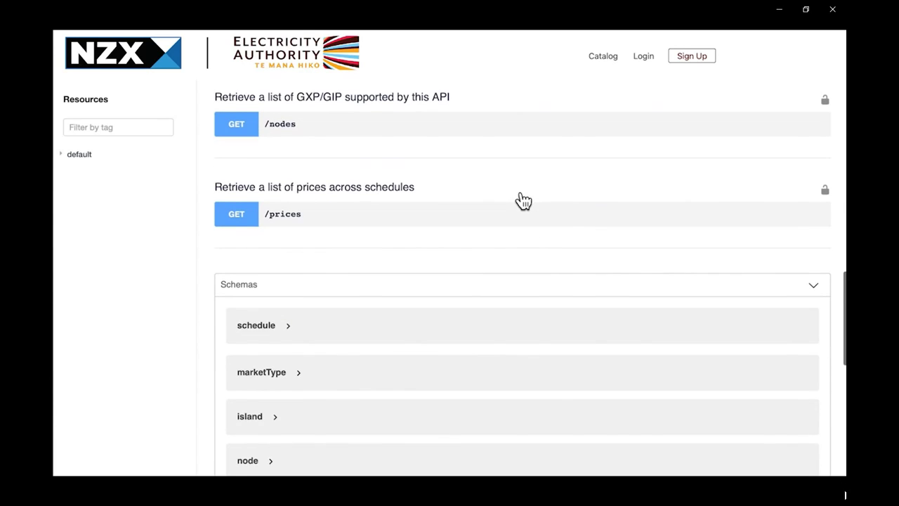
scroll(518, 200, "down", 3)
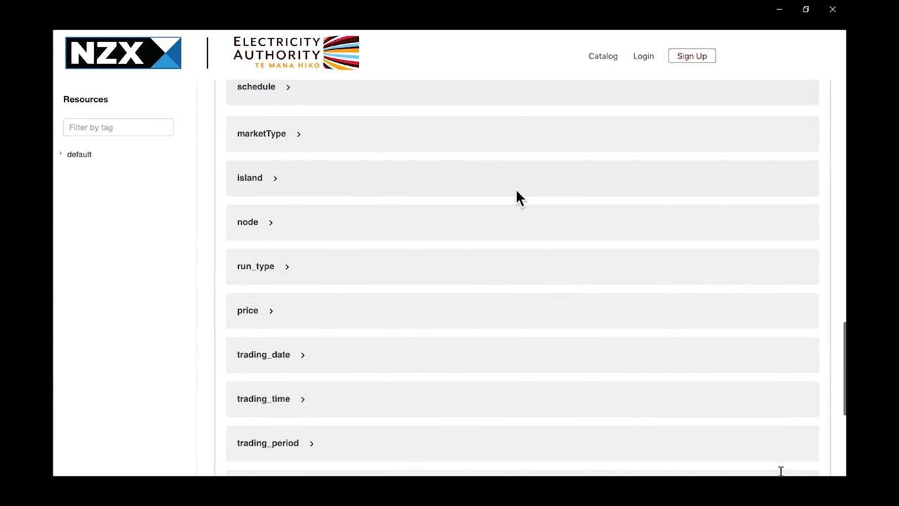
scroll(516, 191, "down", 1)
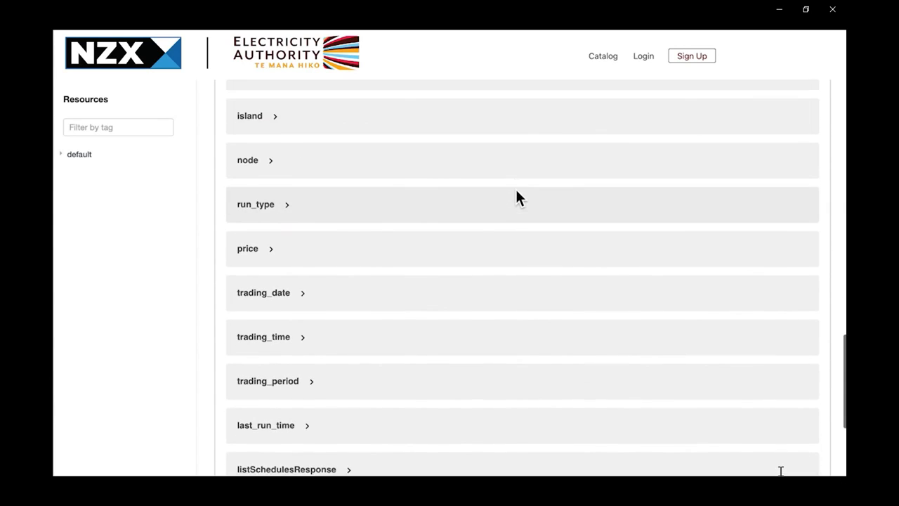
scroll(516, 197, "up", 9)
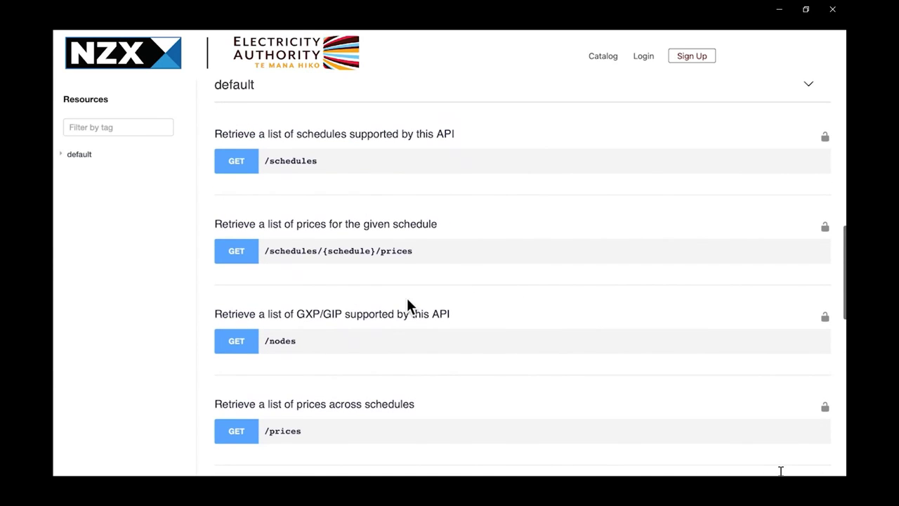
Expand GET /schedules/{schedule}/prices and show its request sample as Python http.client code
left_click(448, 273)
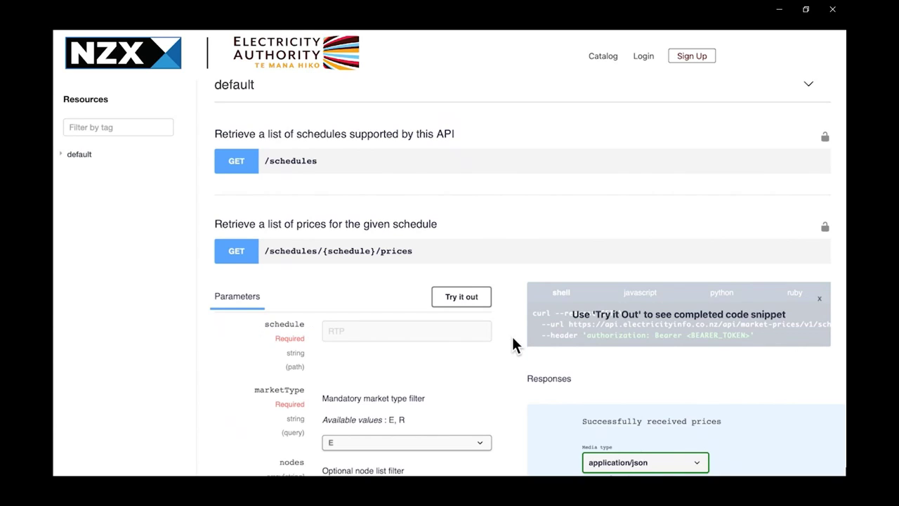
scroll(511, 339, "down", 1)
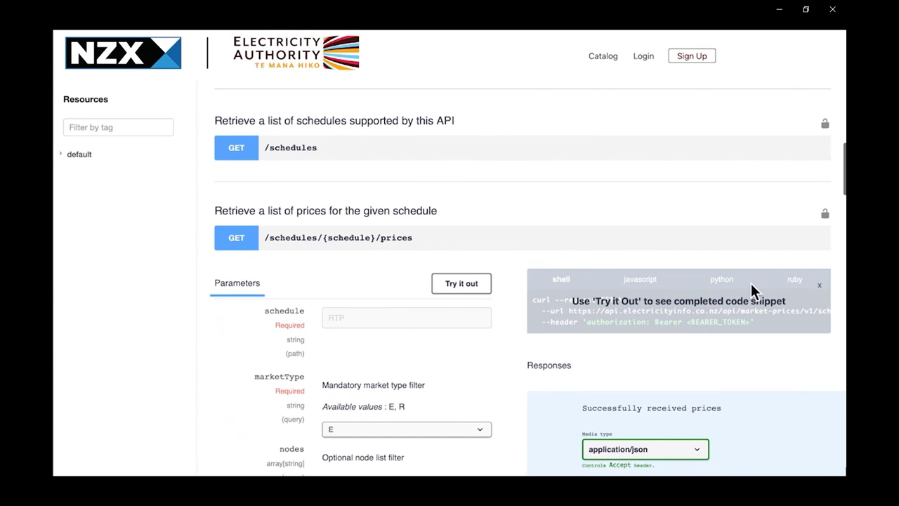
left_click(820, 287)
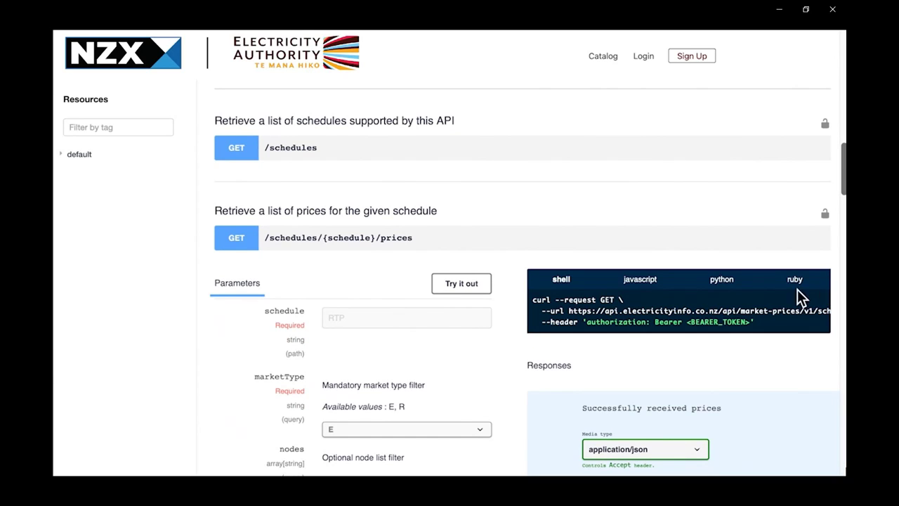
left_click(721, 280)
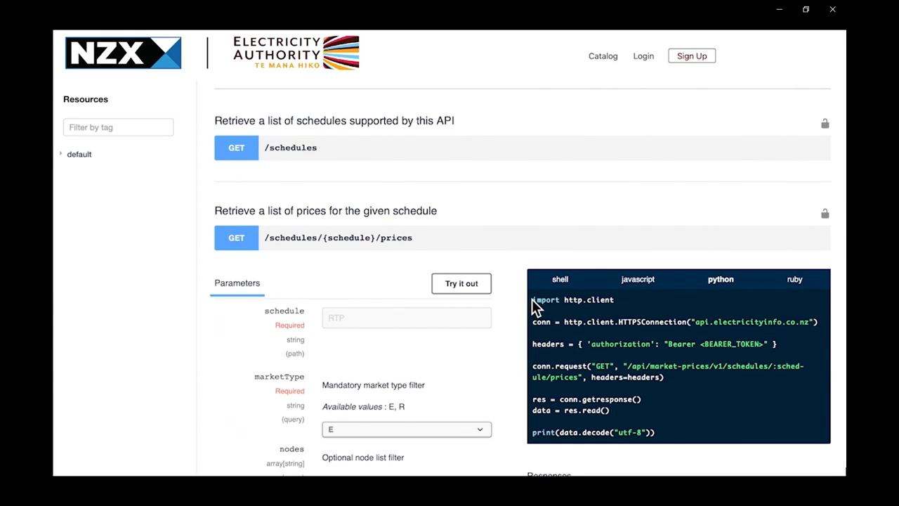
left_click_drag(534, 302, 665, 434)
Check the endpoint's Bearer token requirement in the lock's authorizations dialog
scroll(666, 434, "down", 5)
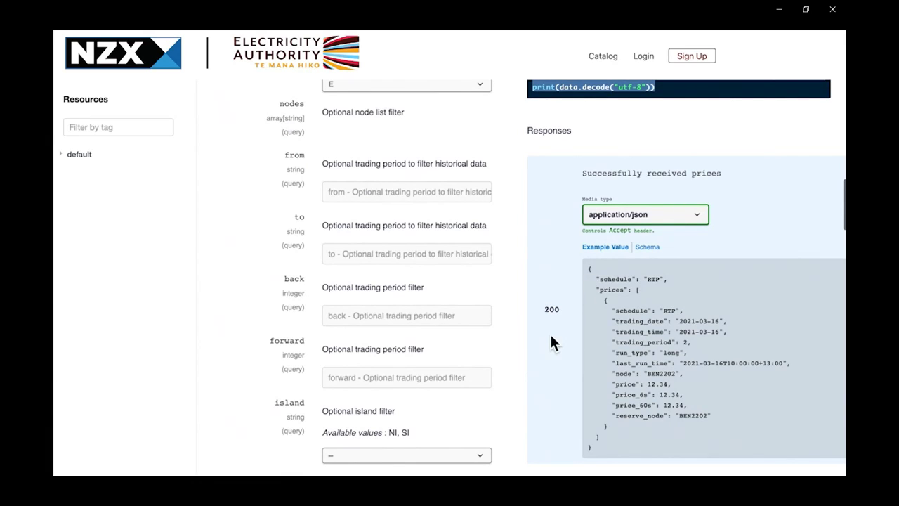
scroll(540, 431, "down", 3)
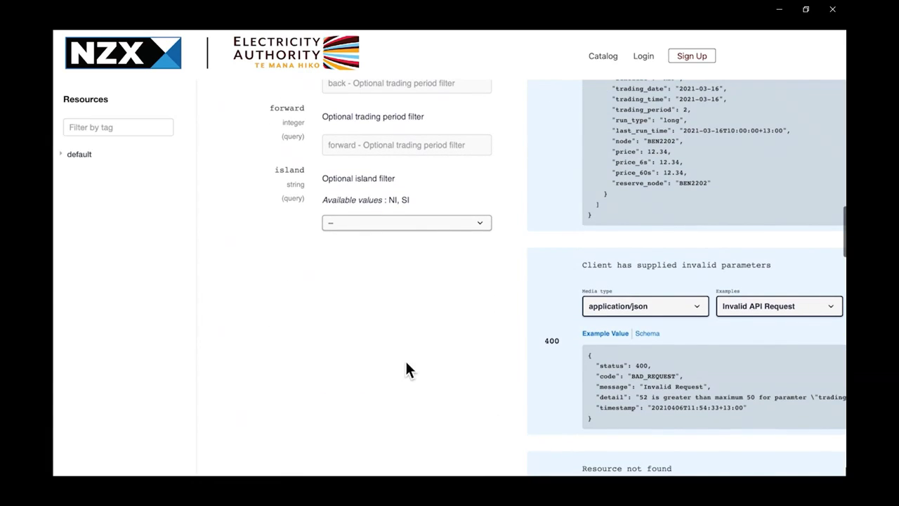
scroll(406, 363, "up", 10)
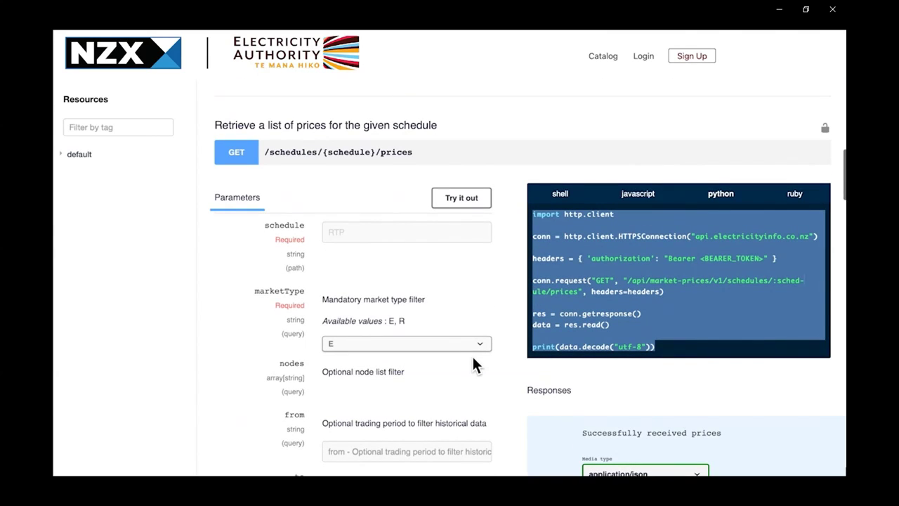
left_click(826, 129)
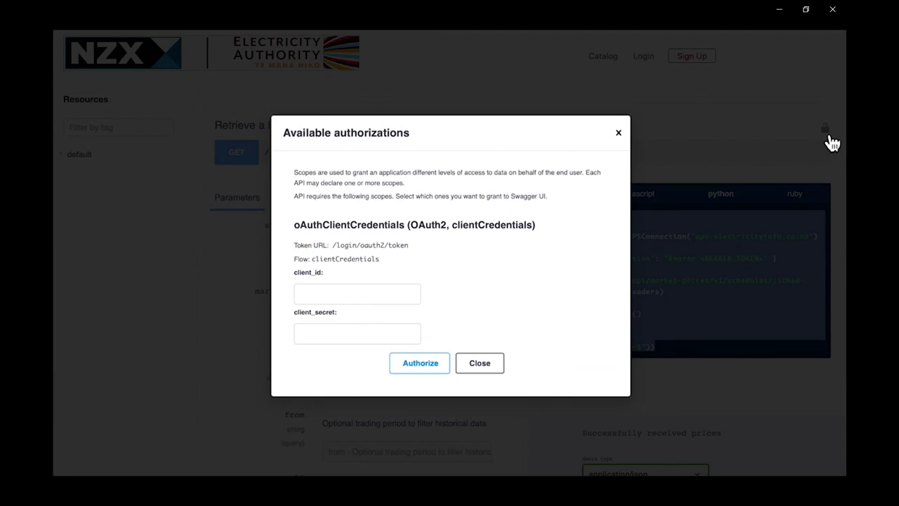
left_click(624, 139)
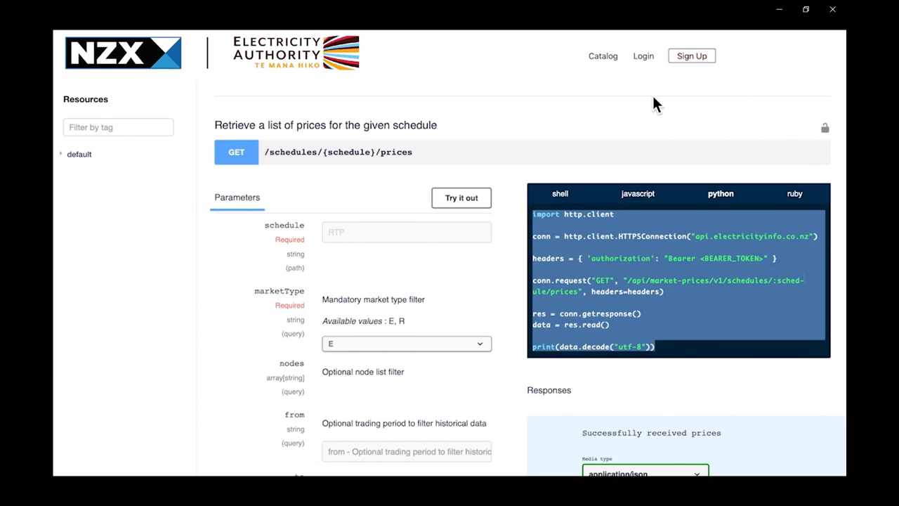
Sign up for a developer account, then view the still-empty My Apps list
left_click(695, 62)
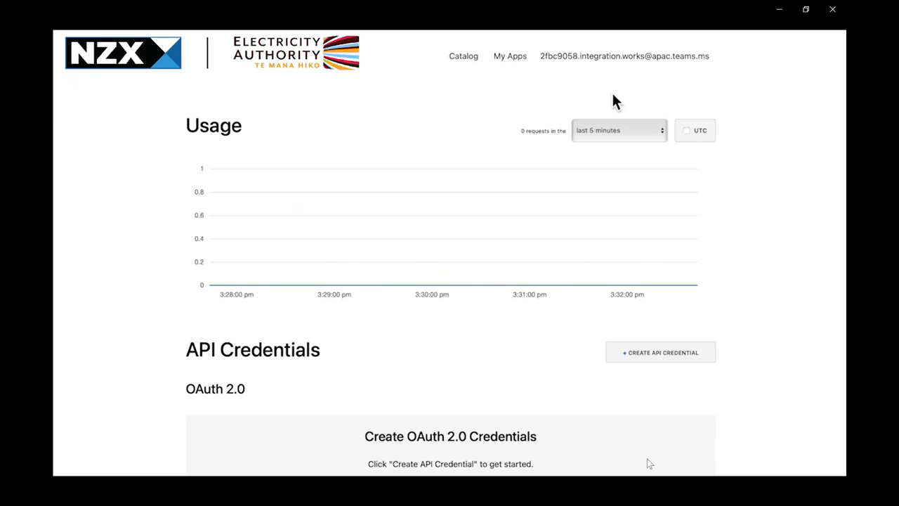
left_click(519, 71)
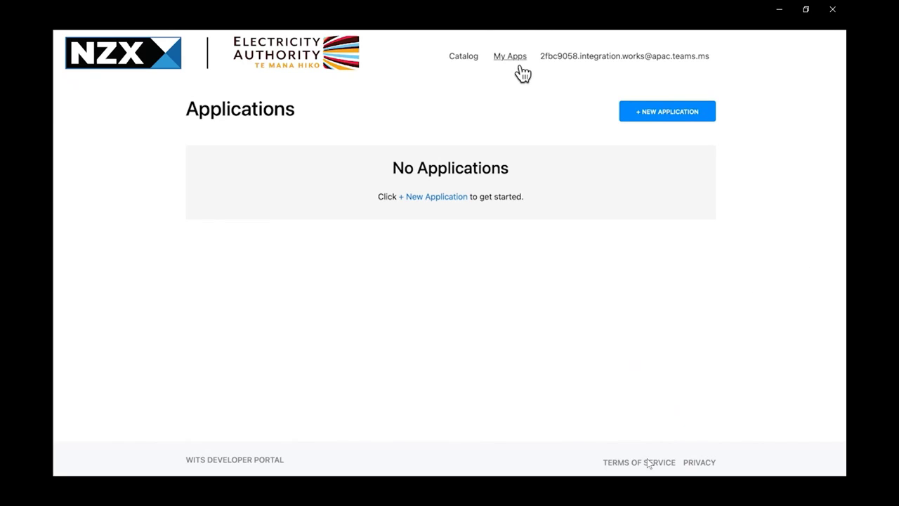
left_click(684, 128)
left_click(429, 162)
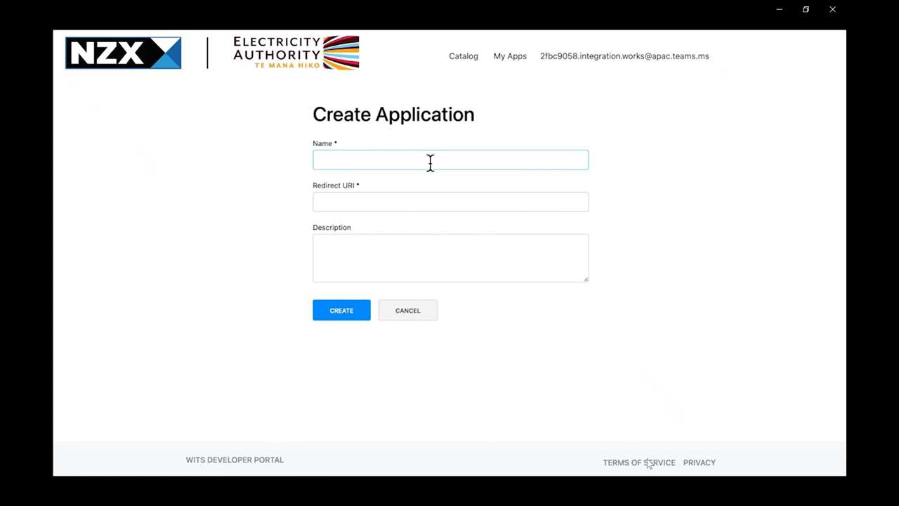
type("test-app")
key("Tab")
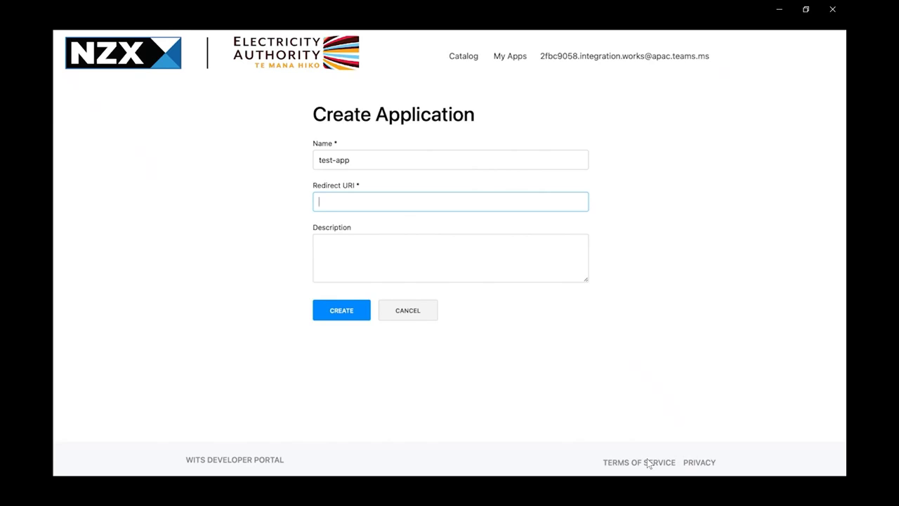
type("https://te")
type("st-app.com")
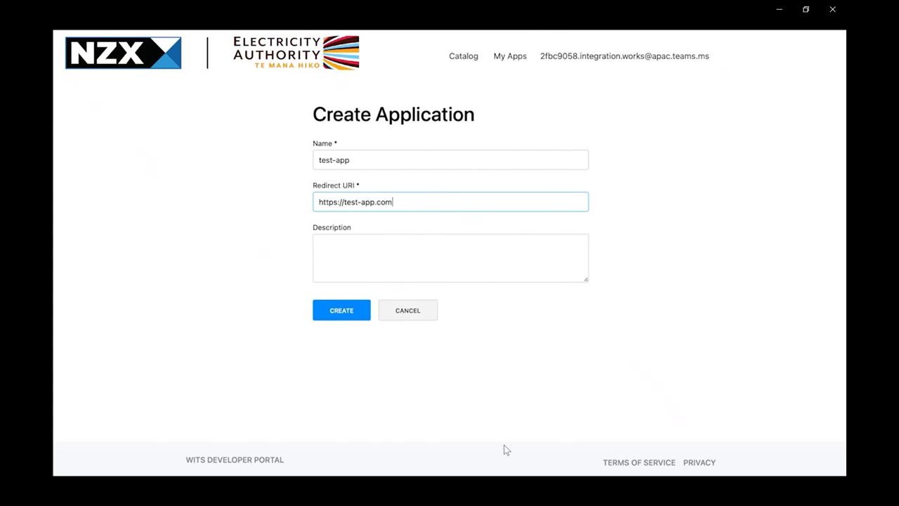
key("Tab")
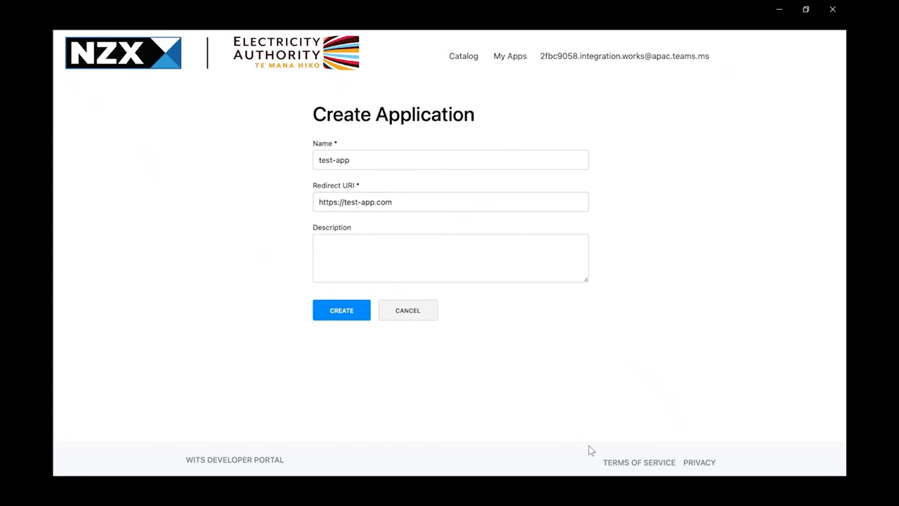
type("my test app")
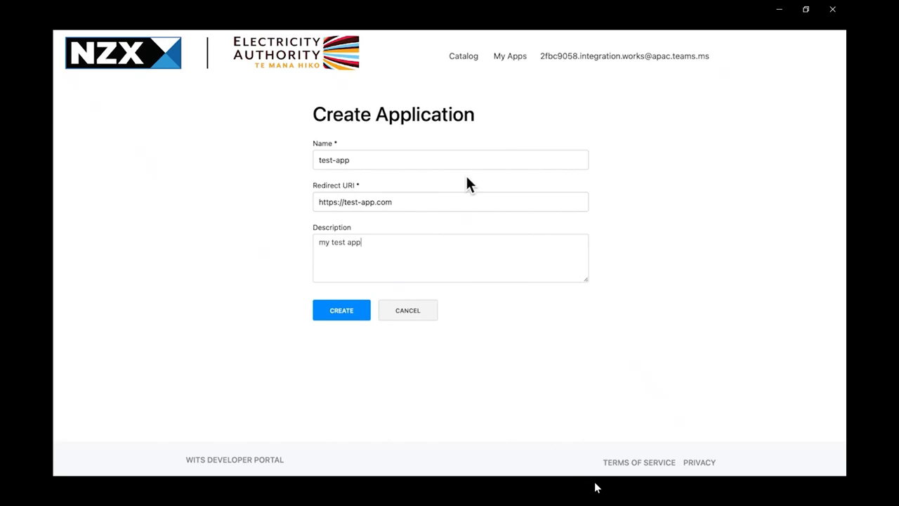
left_click(344, 314)
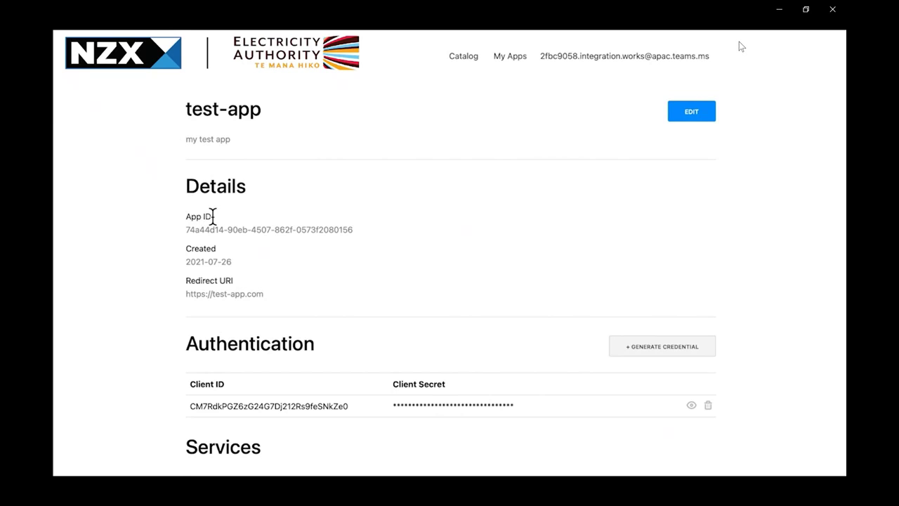
Review test-app's credentials, then request activation of the Quantities and Pricing services
scroll(281, 270, "down", 3)
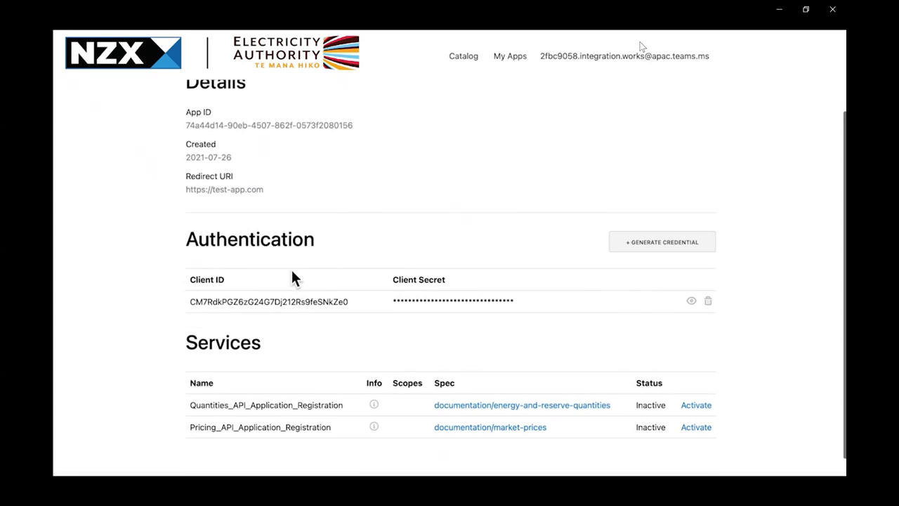
left_click_drag(161, 231, 667, 323)
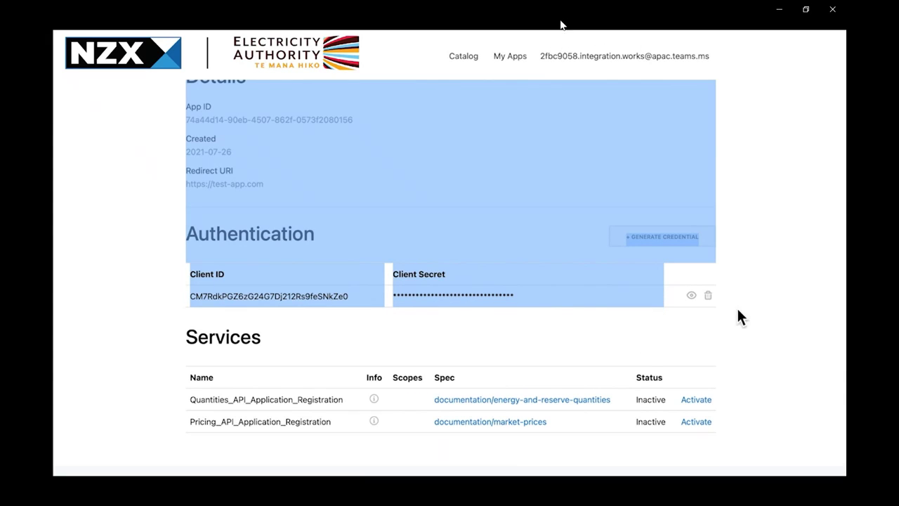
left_click(763, 311)
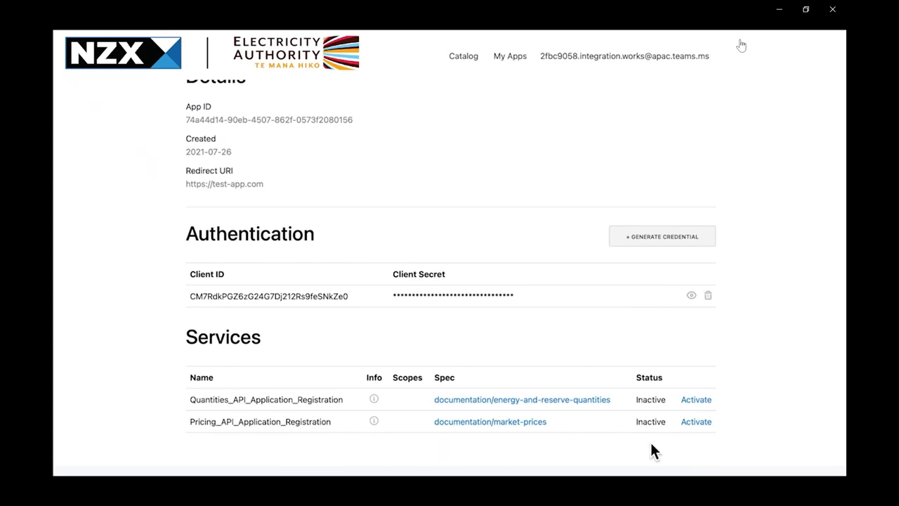
left_click(709, 408)
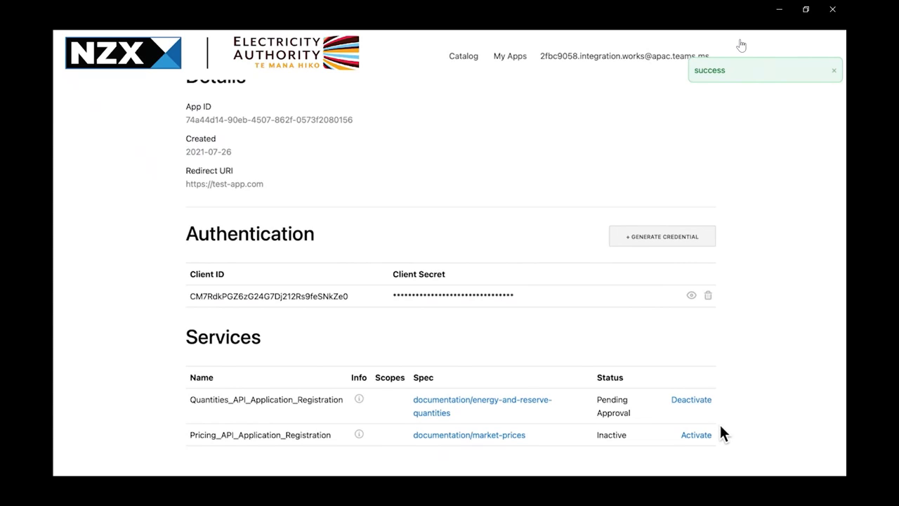
left_click(697, 437)
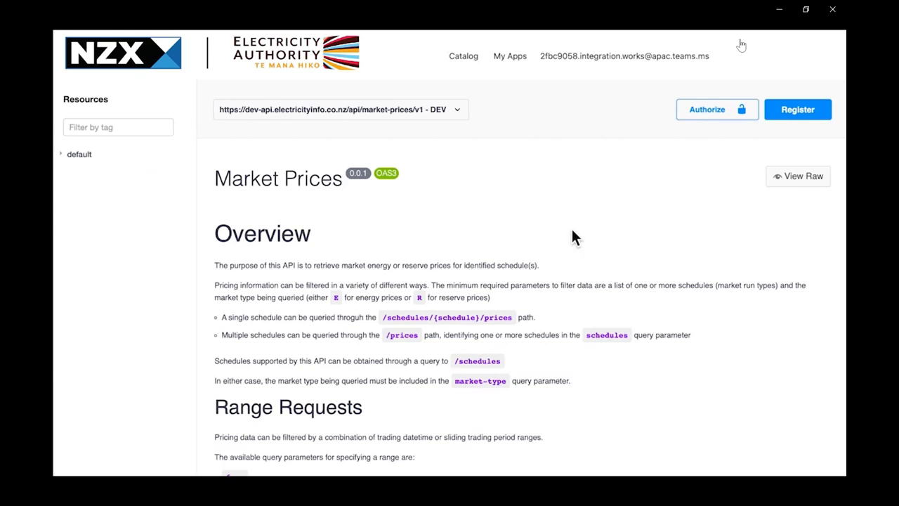
Paste test-app's client ID and client secret into the OAuth2 authorization and authorize
left_click(710, 116)
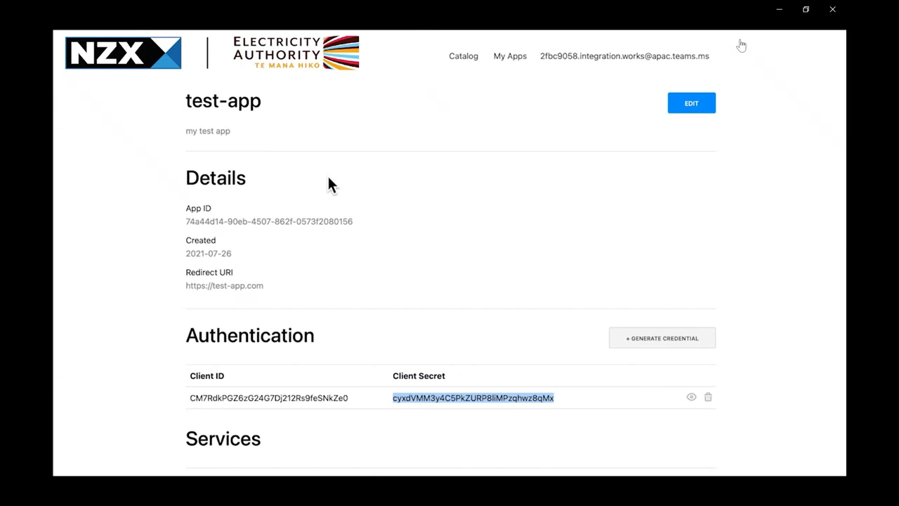
double_click(237, 398)
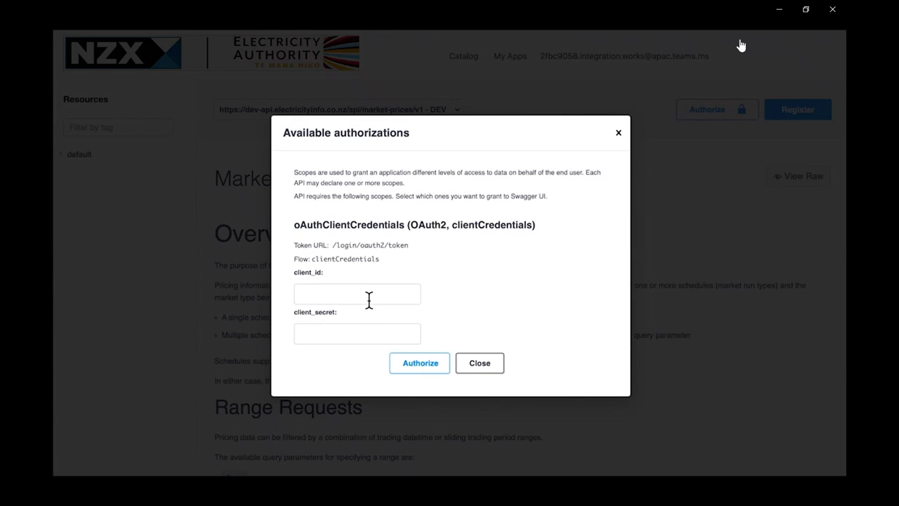
left_click(368, 299)
key("ctrl+v")
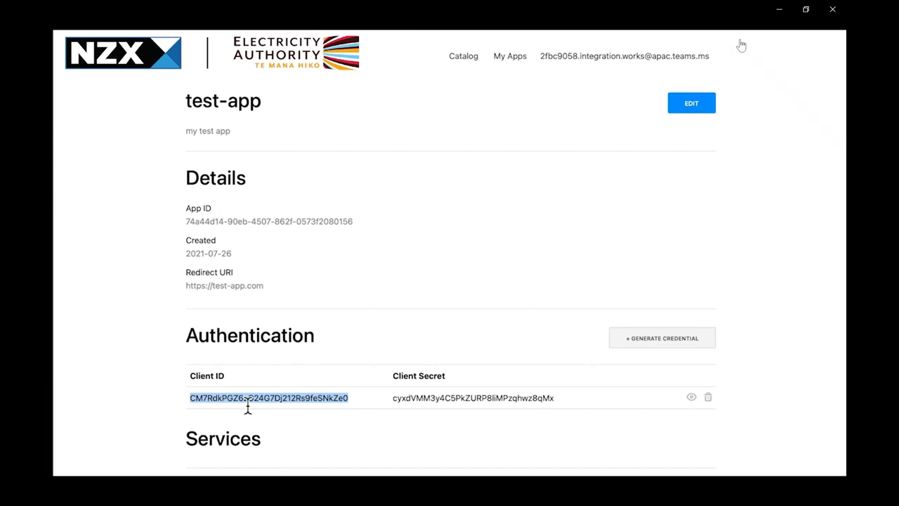
double_click(415, 399)
key("ctrl+c")
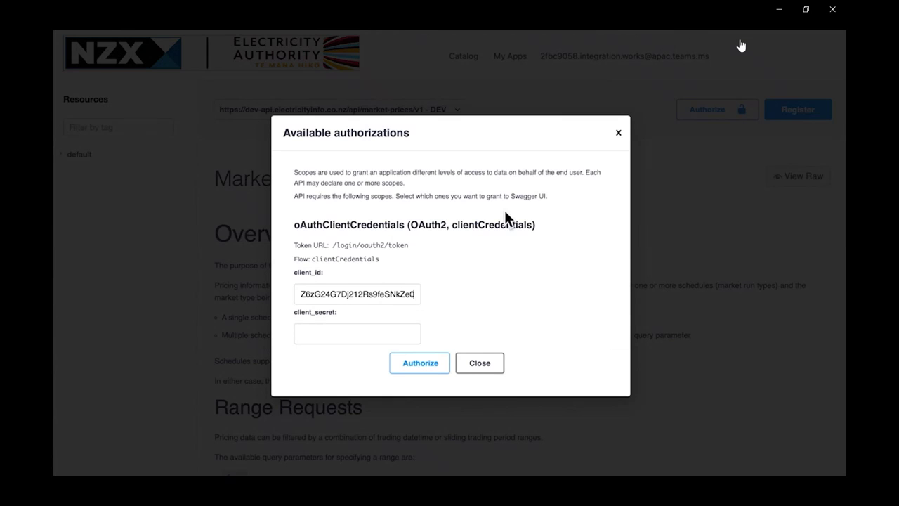
left_click(381, 336)
key("ctrl+v")
left_click(422, 368)
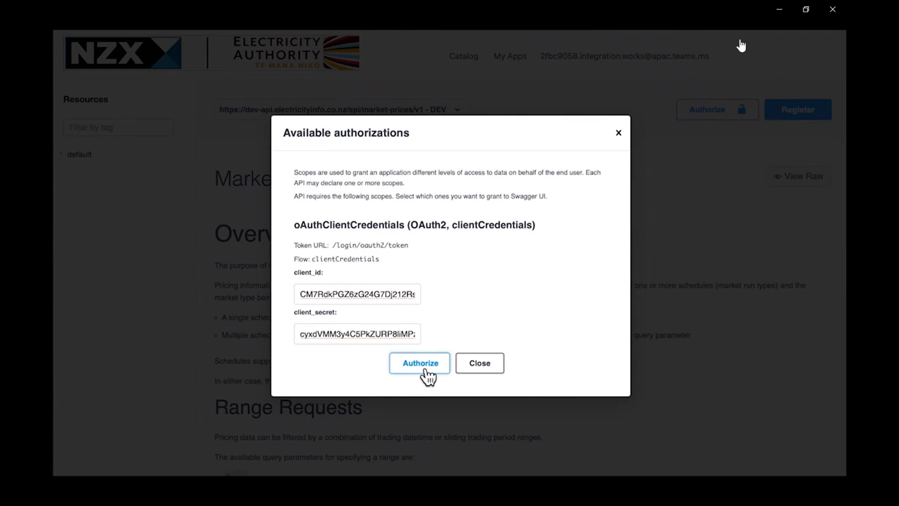
left_click(492, 365)
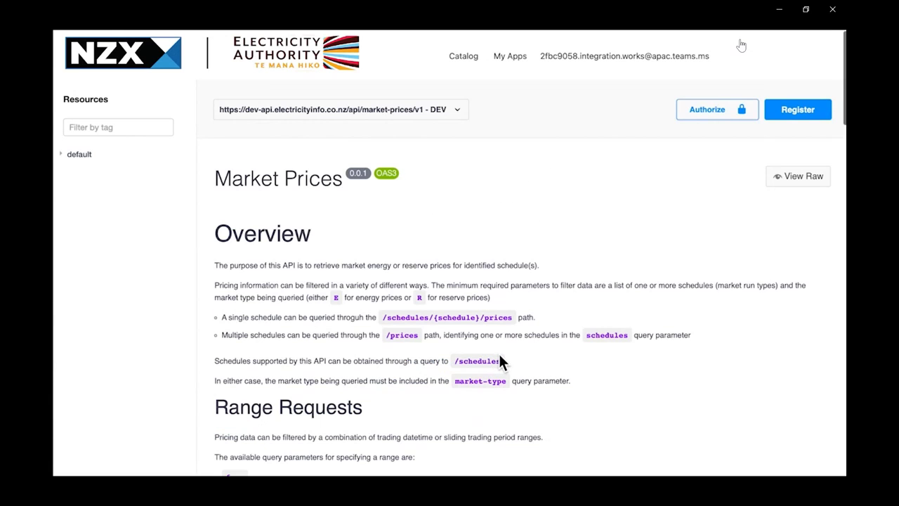
scroll(498, 358, "down", 4)
scroll(499, 353, "down", 10)
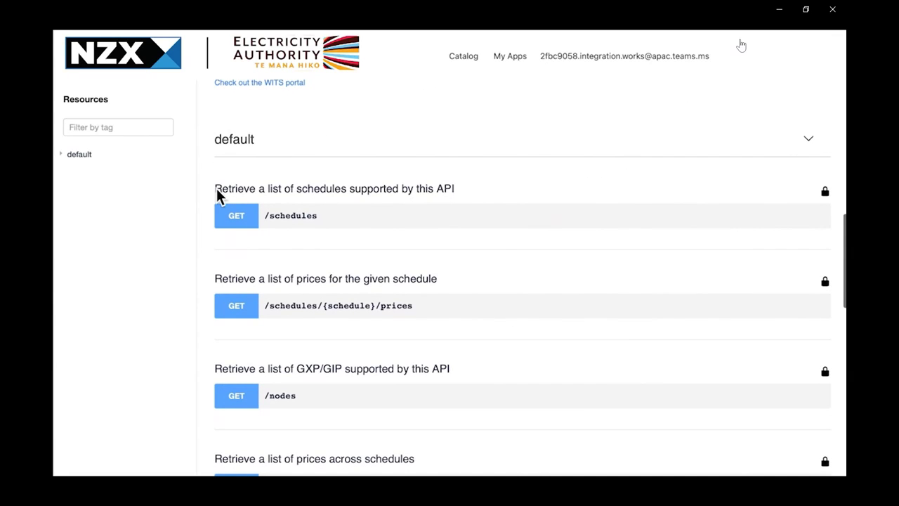
Try out and execute GET /schedules, confirming a 200 response listing Final and RTP
left_click(338, 219)
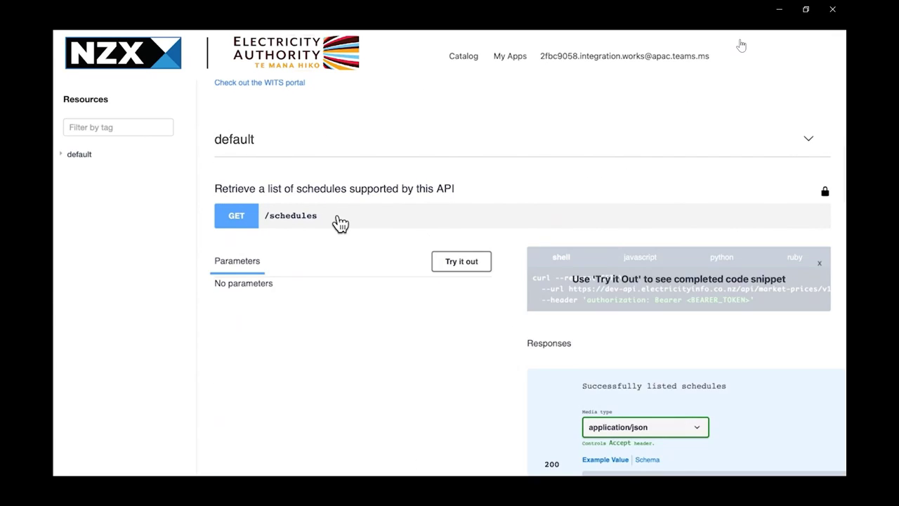
left_click(476, 271)
left_click(453, 316)
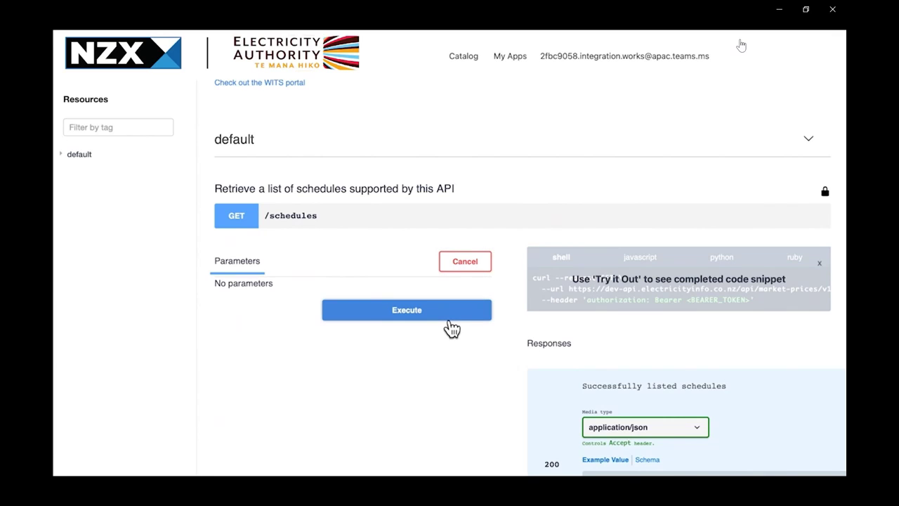
scroll(469, 373, "down", 6)
scroll(472, 373, "up", 3)
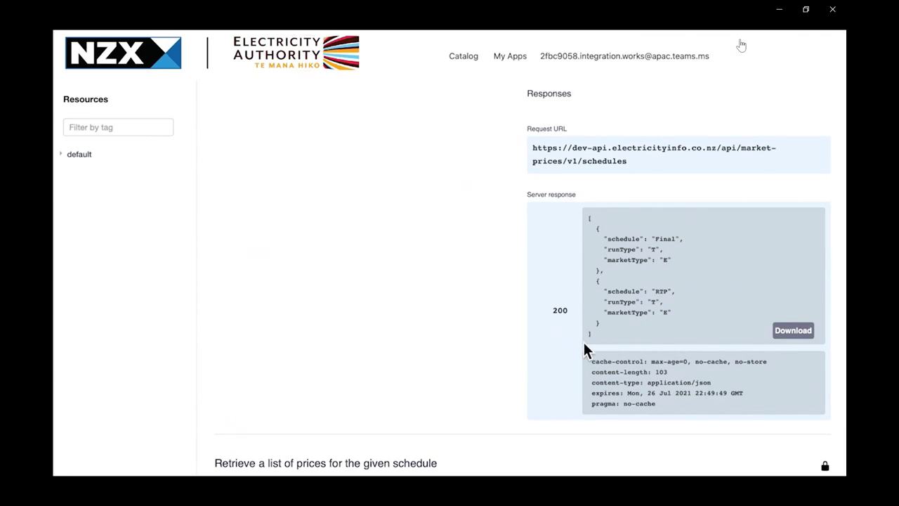
double_click(663, 296)
scroll(371, 355, "down", 3)
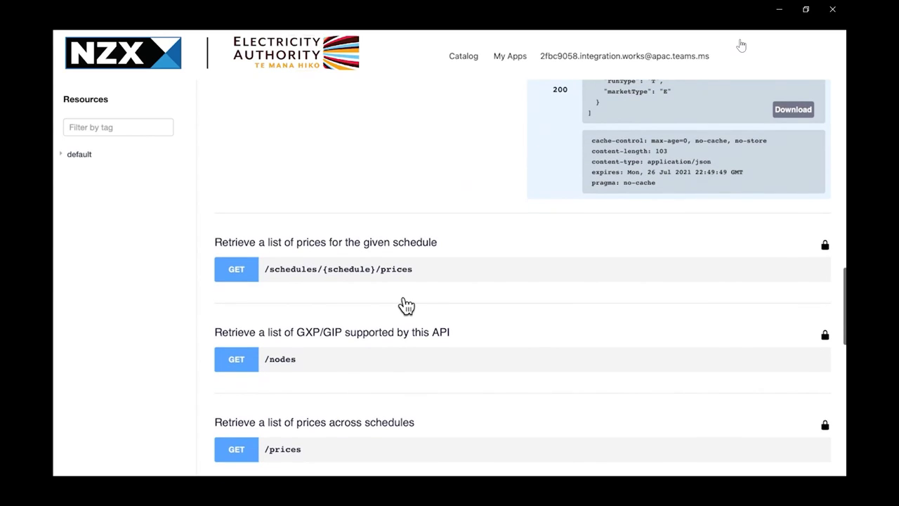
Execute GET /schedules/{schedule}/prices with schedule RTP and market type E
left_click(441, 278)
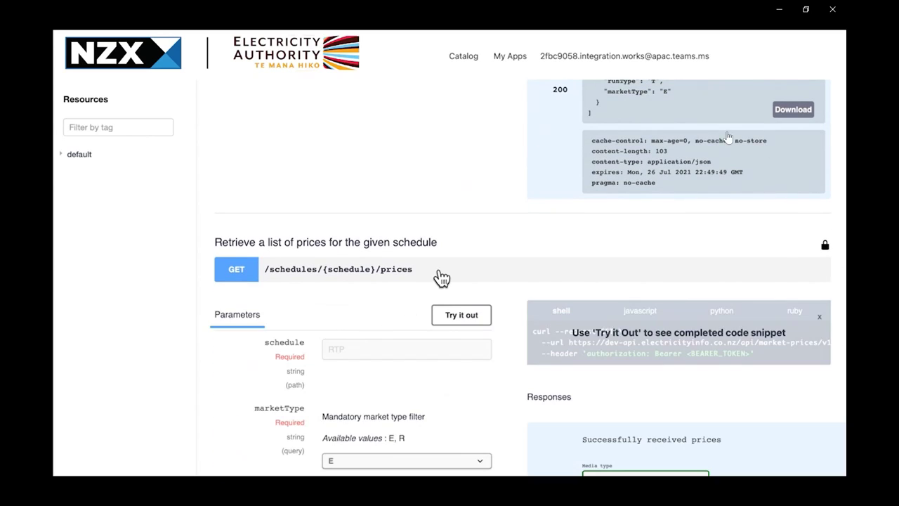
left_click(474, 324)
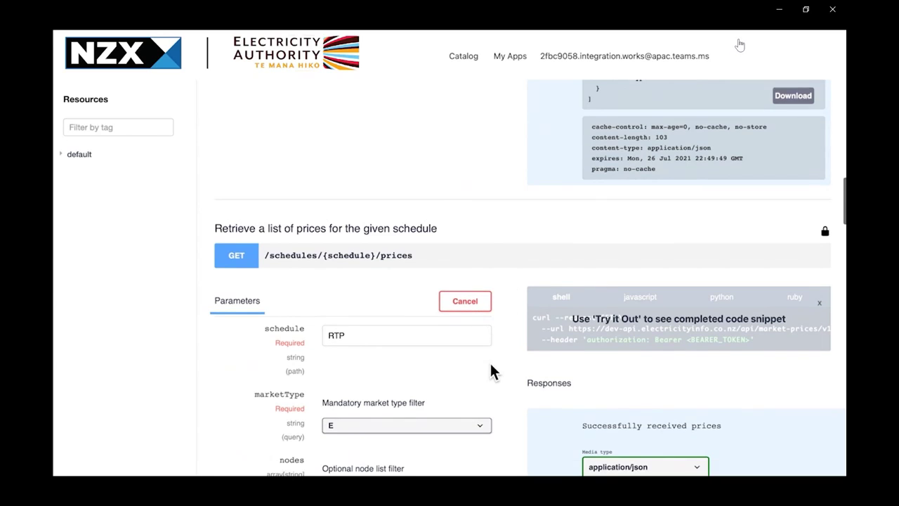
scroll(489, 361, "down", 3)
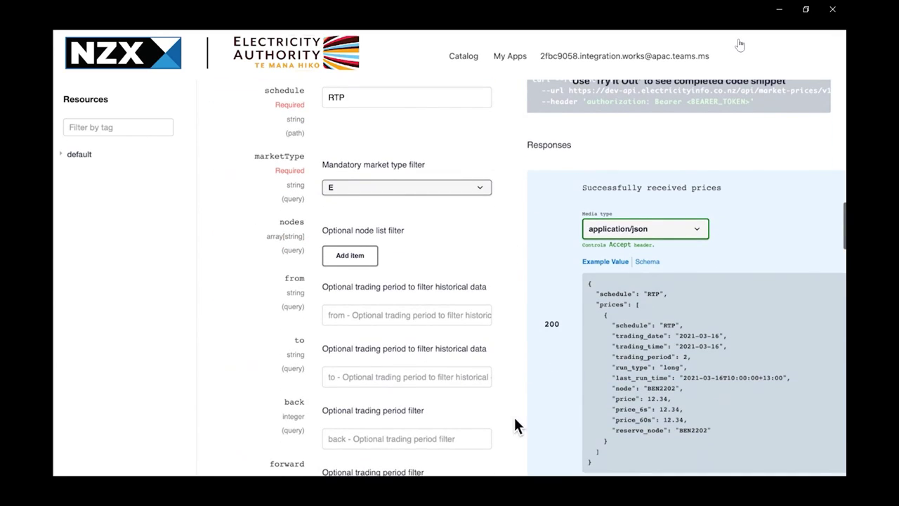
scroll(511, 353, "up", 3)
left_click(392, 253)
double_click(391, 254)
left_click(412, 267)
scroll(441, 287, "down", 6)
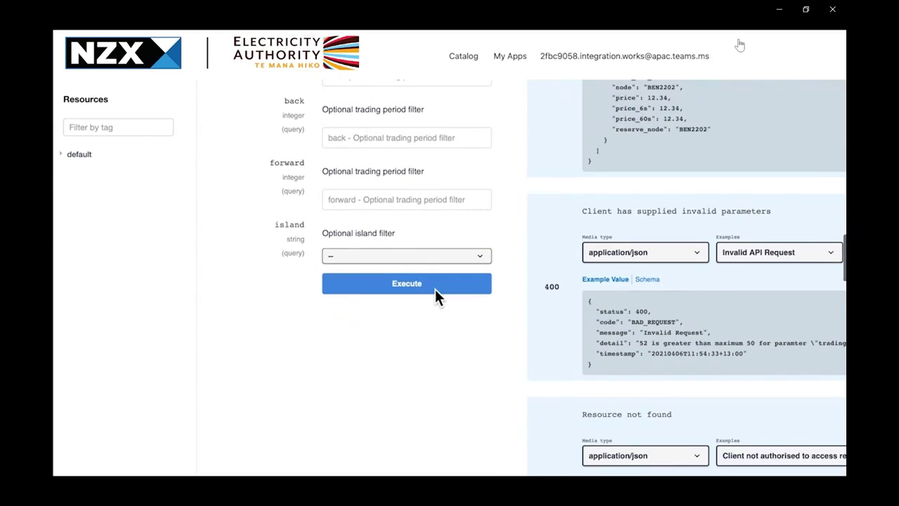
left_click(415, 273)
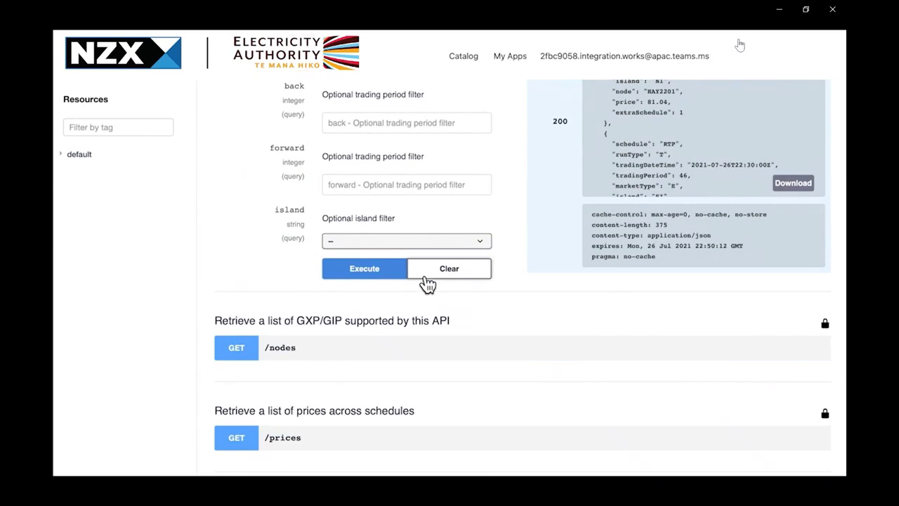
scroll(613, 290, "up", 3)
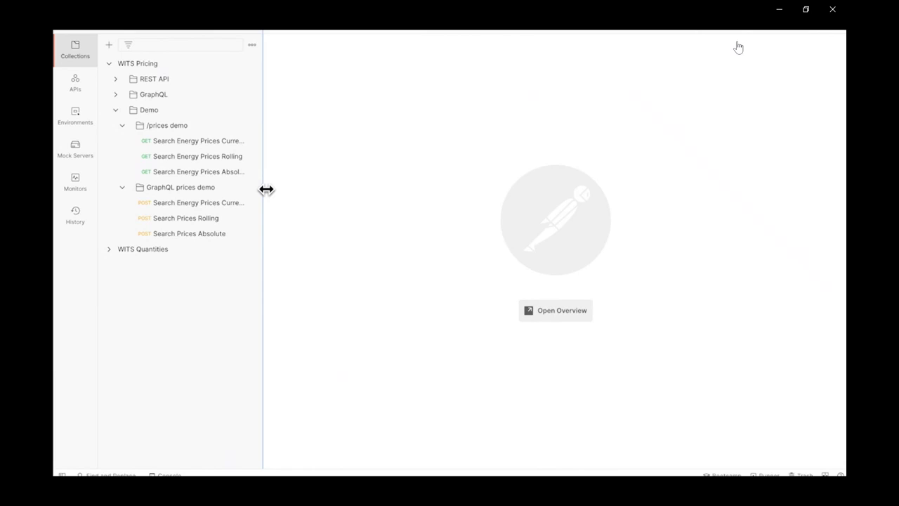
Open and send the Search Energy Prices Absolute GET request, getting 200 OK
left_click(234, 173)
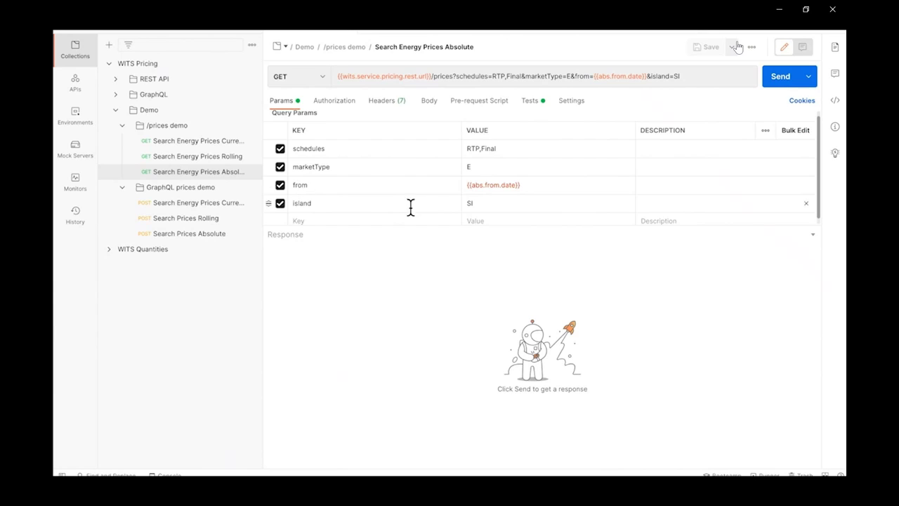
mouse_move(484, 190)
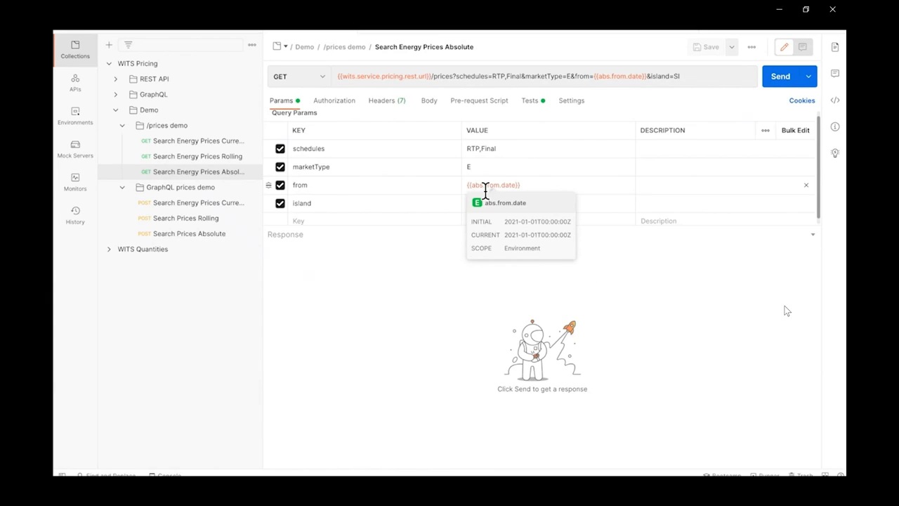
left_click(786, 82)
scroll(497, 330, "down", 1)
scroll(496, 330, "up", 1)
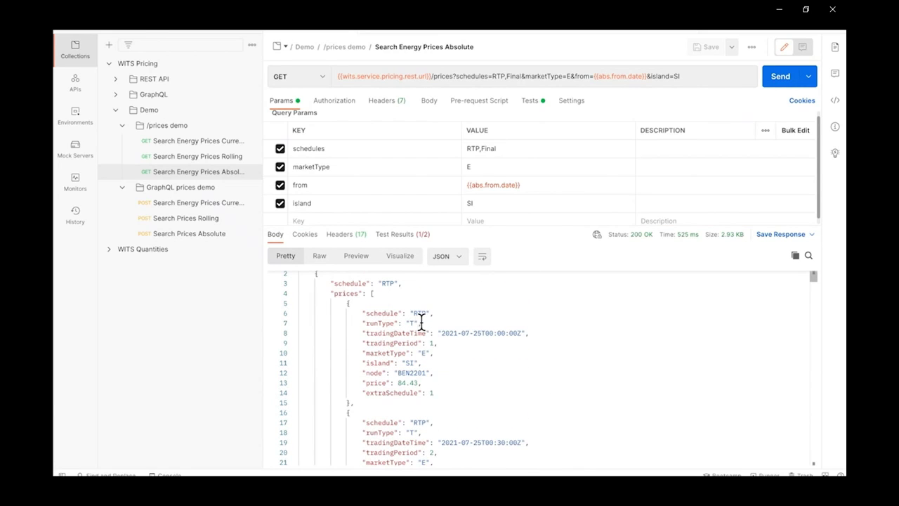
Check the JSON response for RTP and Final schedule values and island SI
double_click(420, 314)
scroll(559, 403, "down", 20)
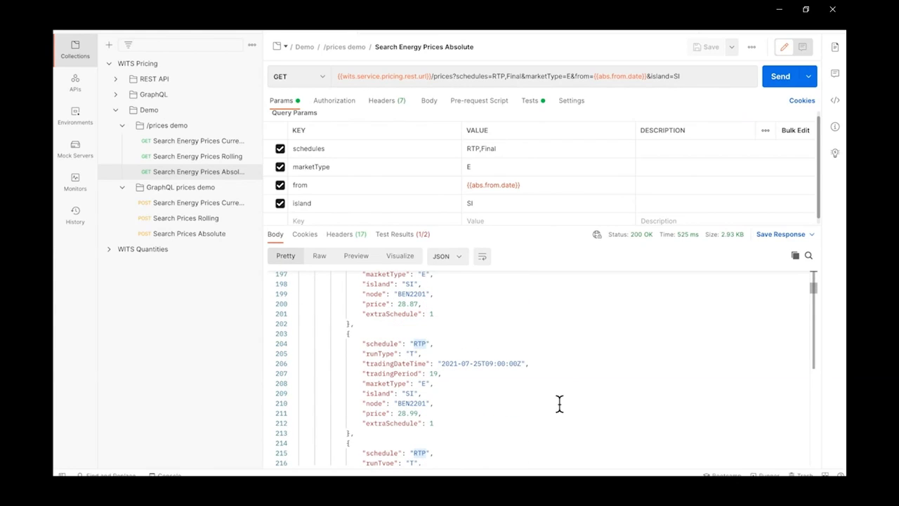
left_click_drag(813, 286, 813, 459)
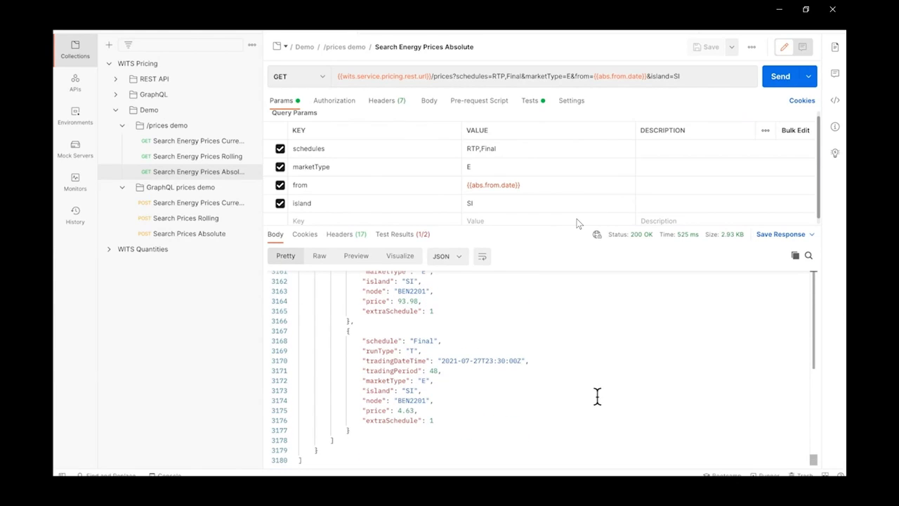
left_click(424, 340)
double_click(423, 340)
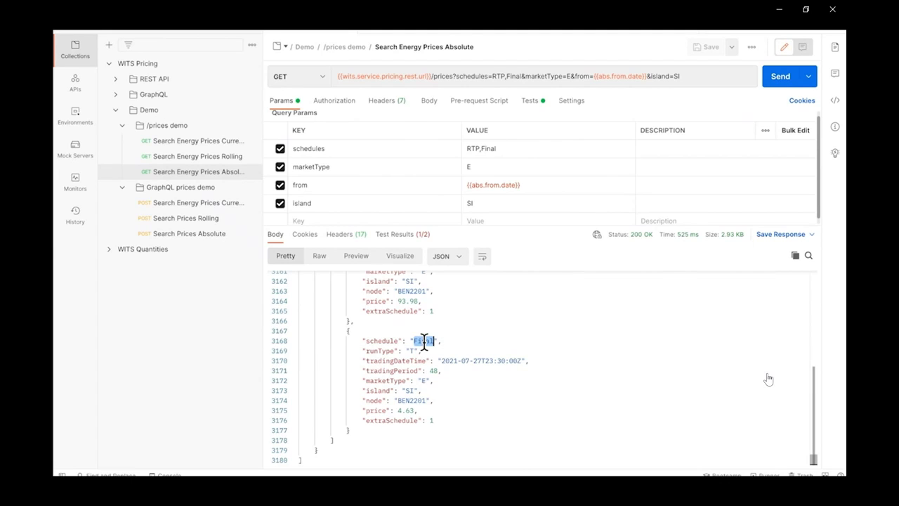
double_click(411, 391)
scroll(413, 397, "up", 15)
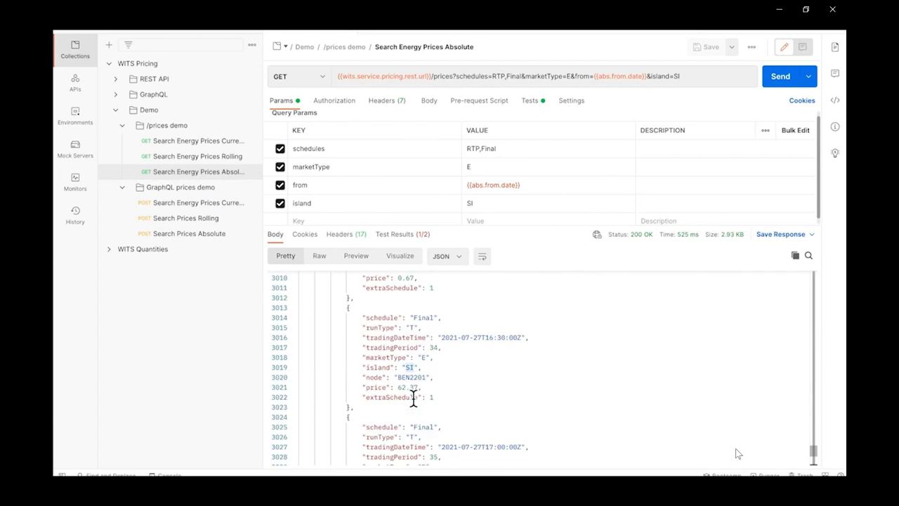
scroll(413, 398, "up", 10)
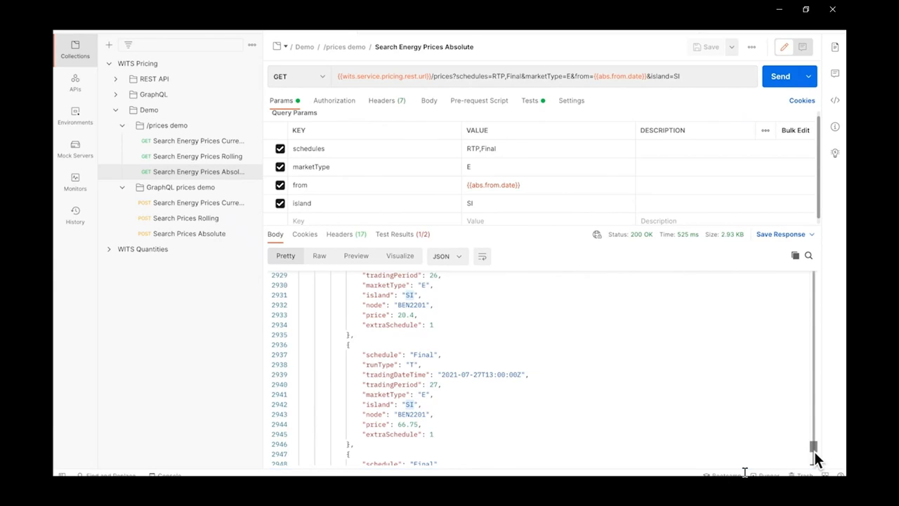
left_click_drag(813, 449, 816, 373)
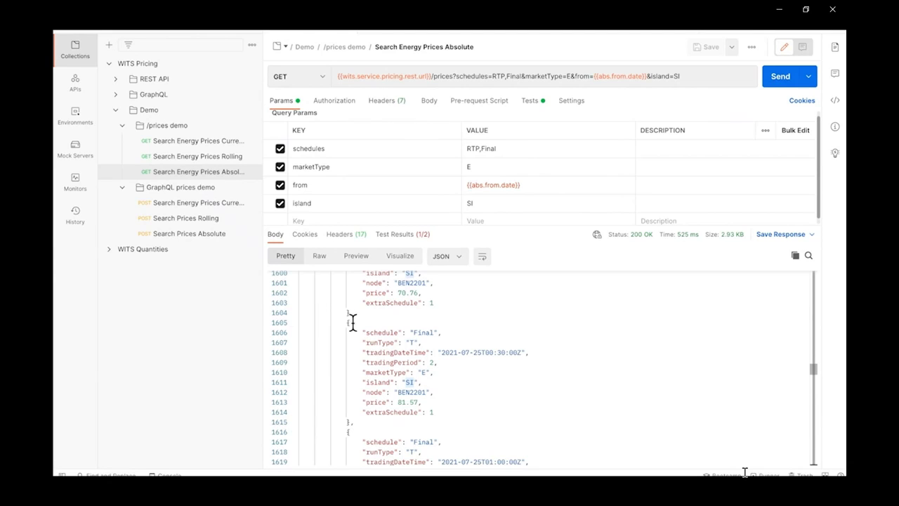
Open the GraphQL Search Prices Absolute query and review its RTP, Final, SI and 2021-01-01 arguments
left_click(221, 208)
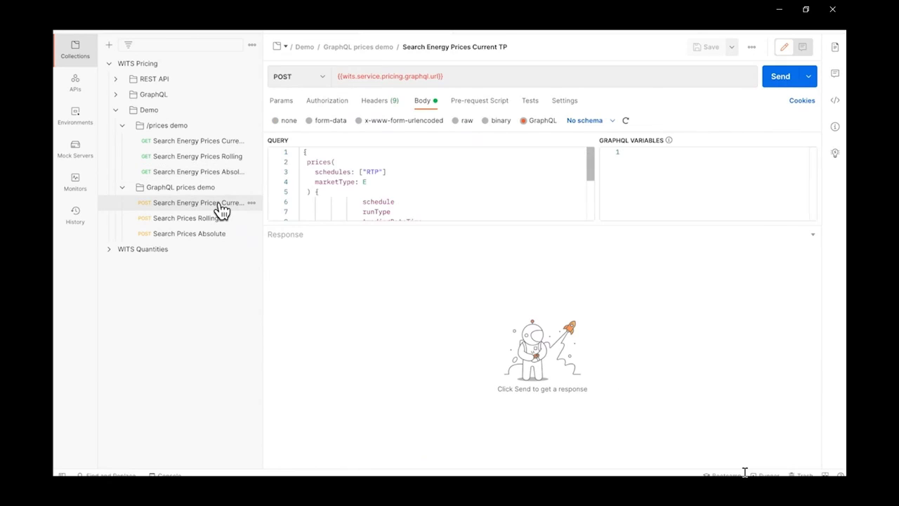
left_click(229, 236)
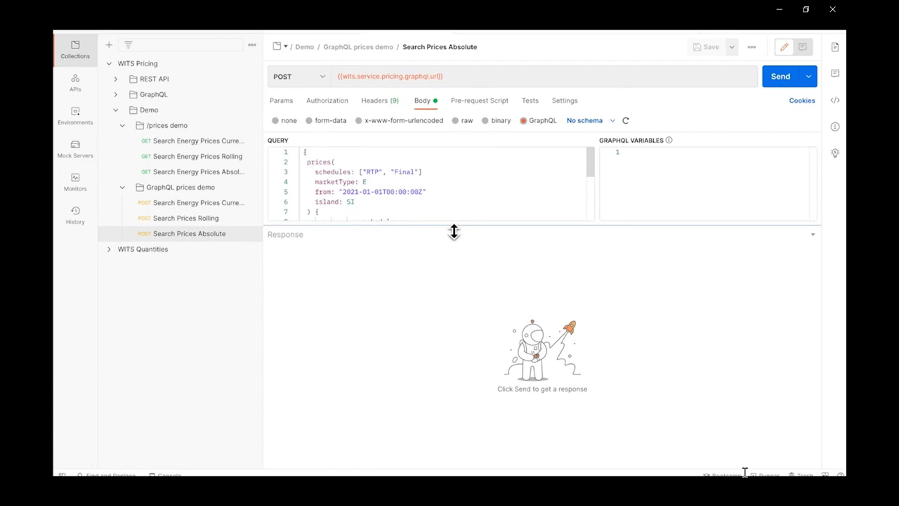
left_click_drag(453, 228, 448, 342)
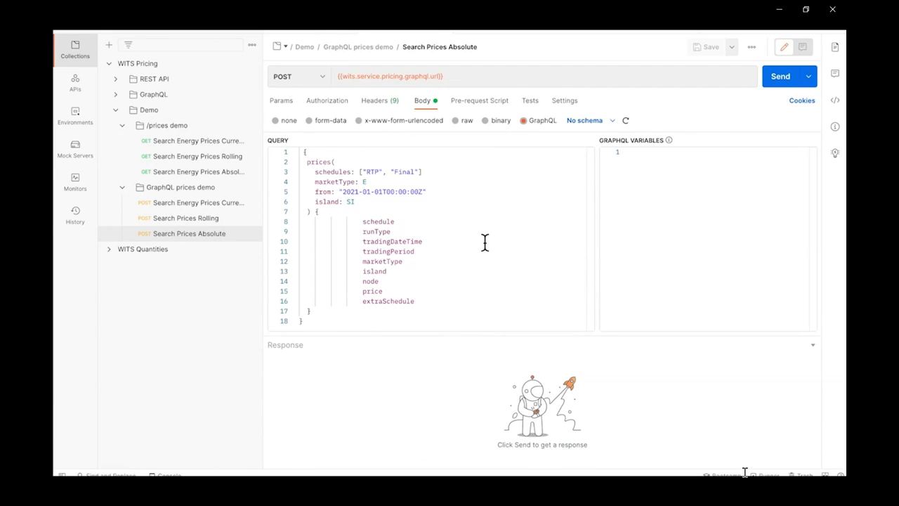
double_click(371, 172)
double_click(406, 172)
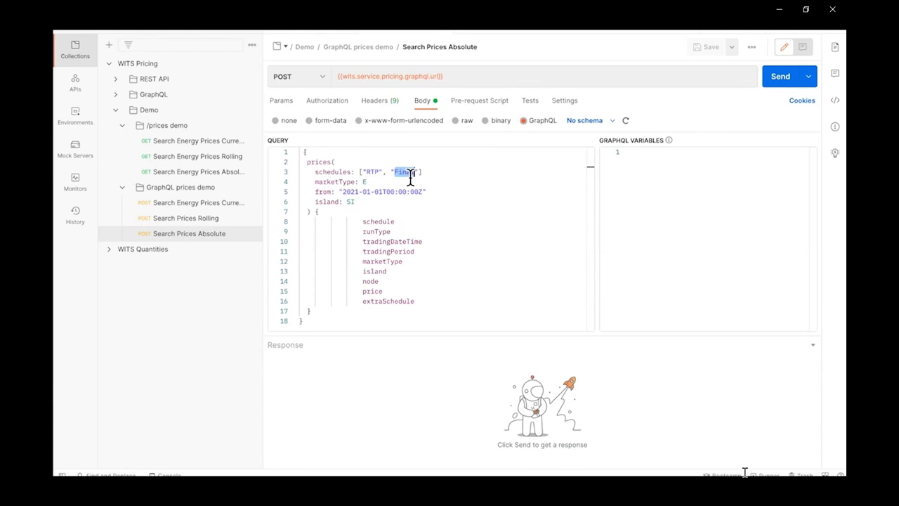
double_click(351, 202)
left_click_drag(343, 195, 386, 197)
Send the query and check the 200 OK response's Final, RTP and SI values
left_click(777, 83)
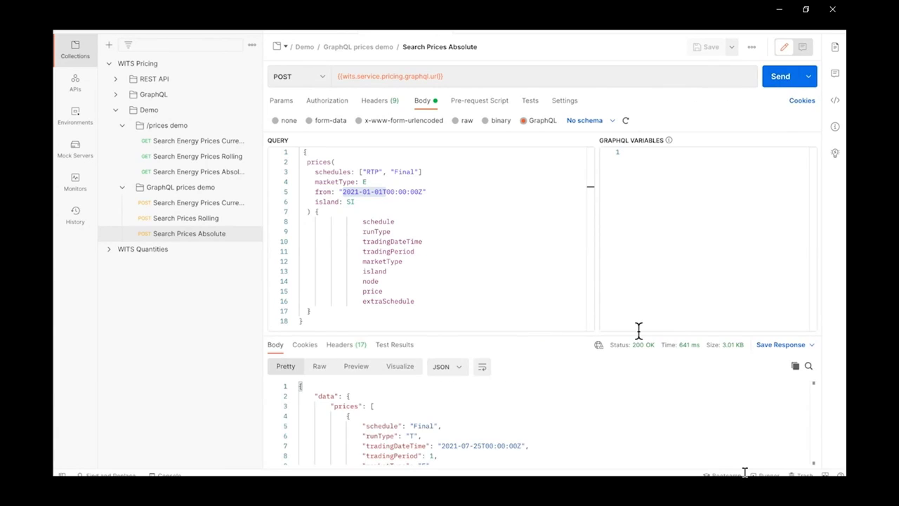
left_click_drag(585, 336, 575, 201)
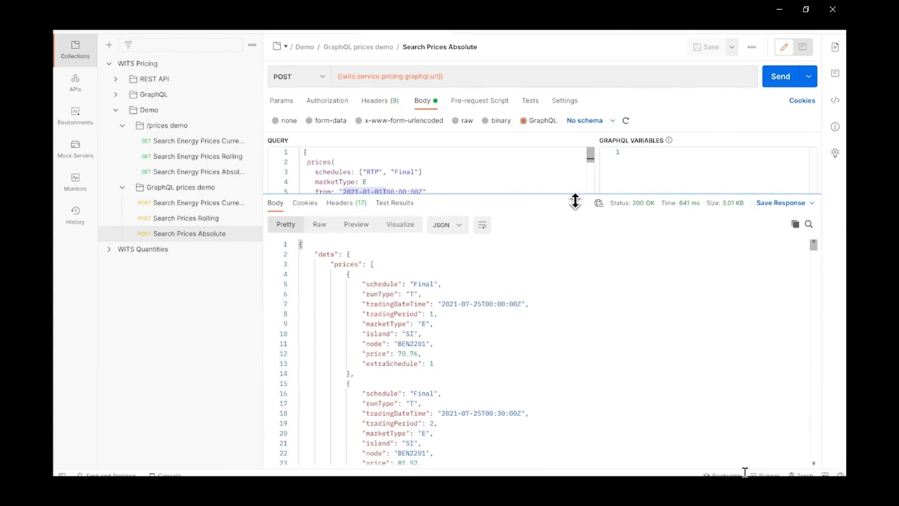
double_click(425, 284)
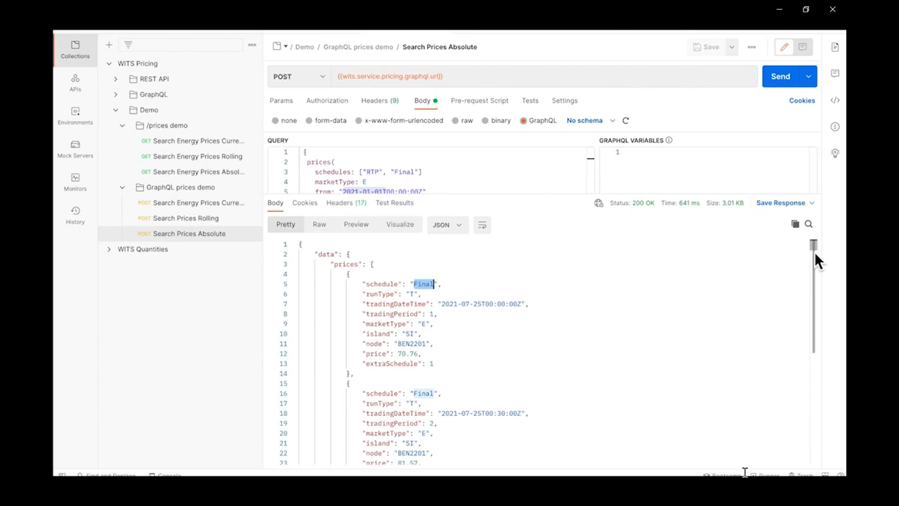
left_click_drag(815, 249, 806, 414)
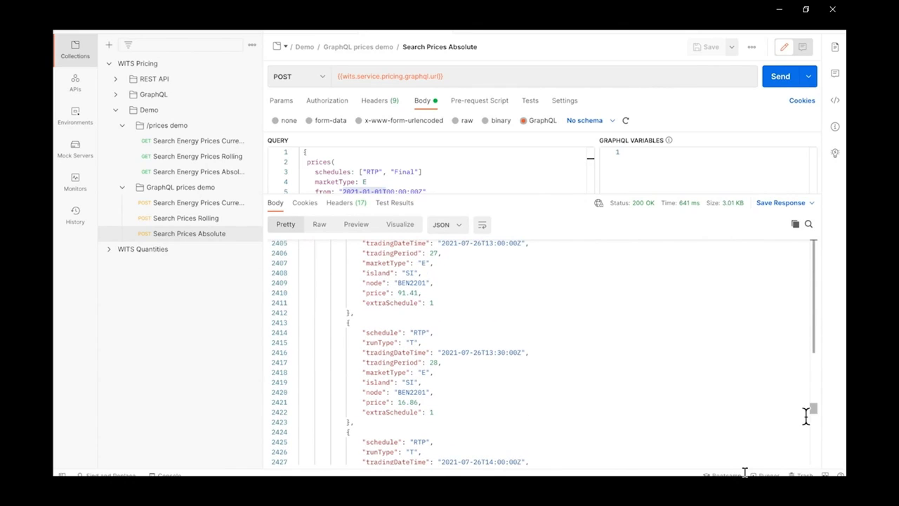
left_click(419, 337)
double_click(419, 334)
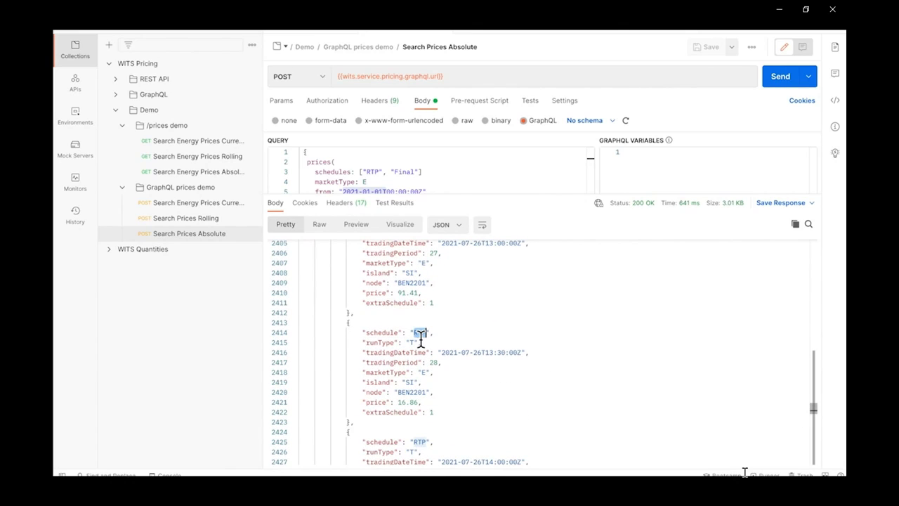
double_click(411, 382)
scroll(413, 390, "up", 2)
scroll(413, 386, "up", 8)
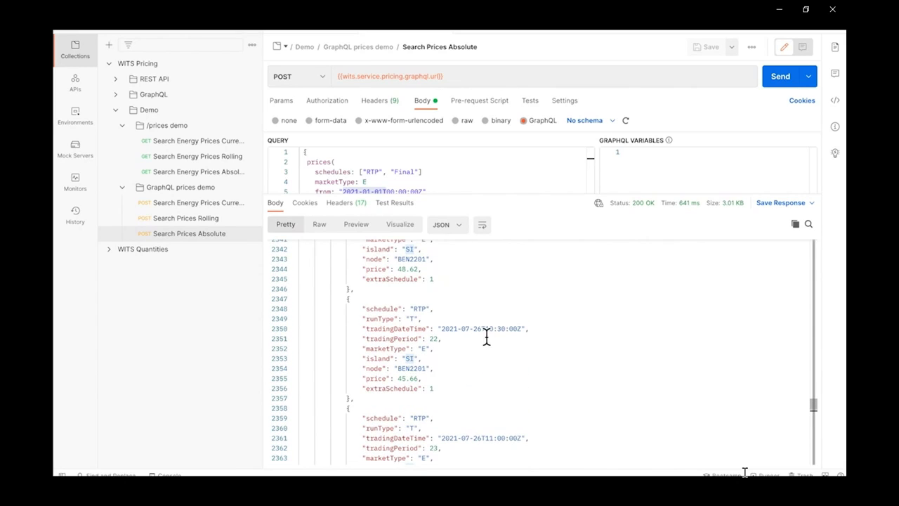
Inspect the trading time dates in the response and enlarge the query editor
left_click_drag(481, 330, 459, 330)
scroll(456, 337, "down", 20)
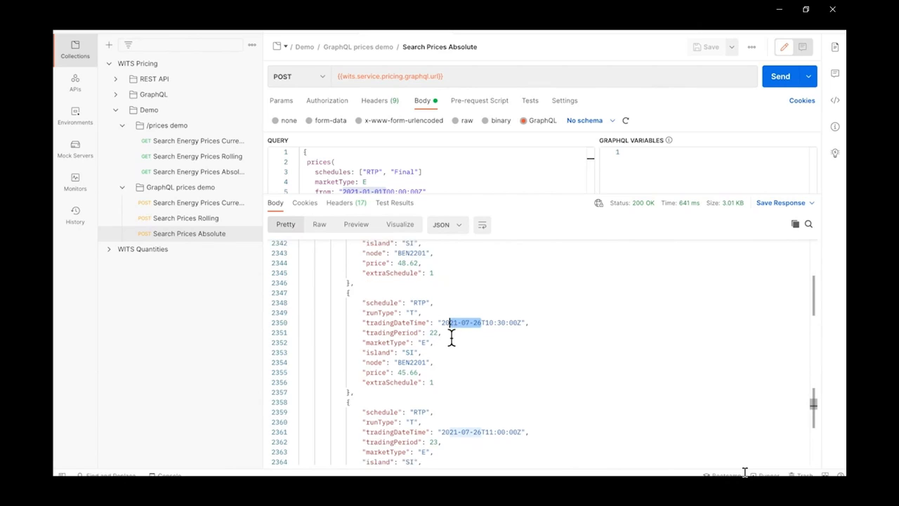
left_click_drag(442, 391, 481, 397)
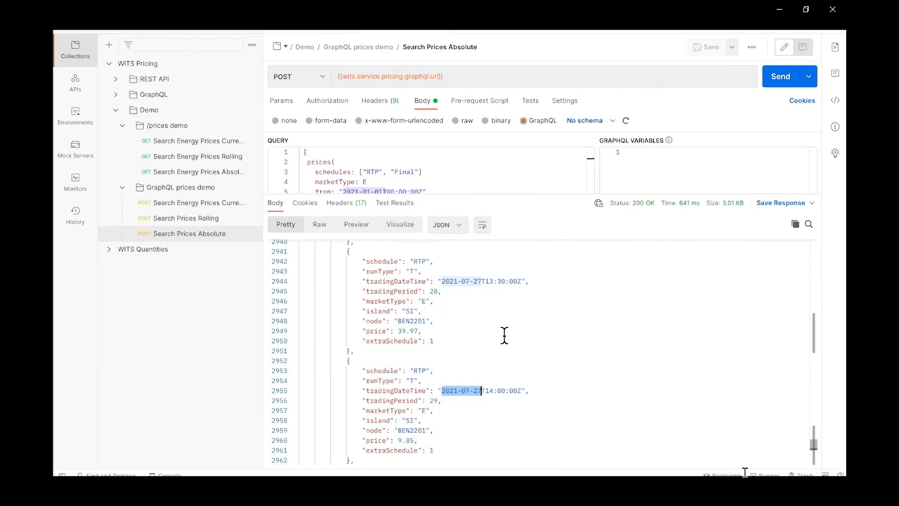
left_click_drag(535, 201, 528, 361)
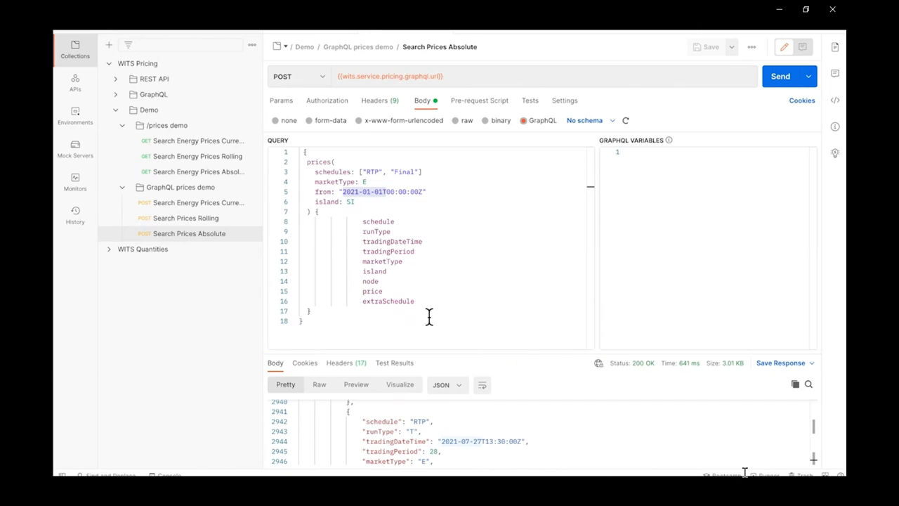
Delete the marketType through extraSchedule fields from the GraphQL query, resend, and inspect the returned prices
left_click_drag(417, 305, 304, 267)
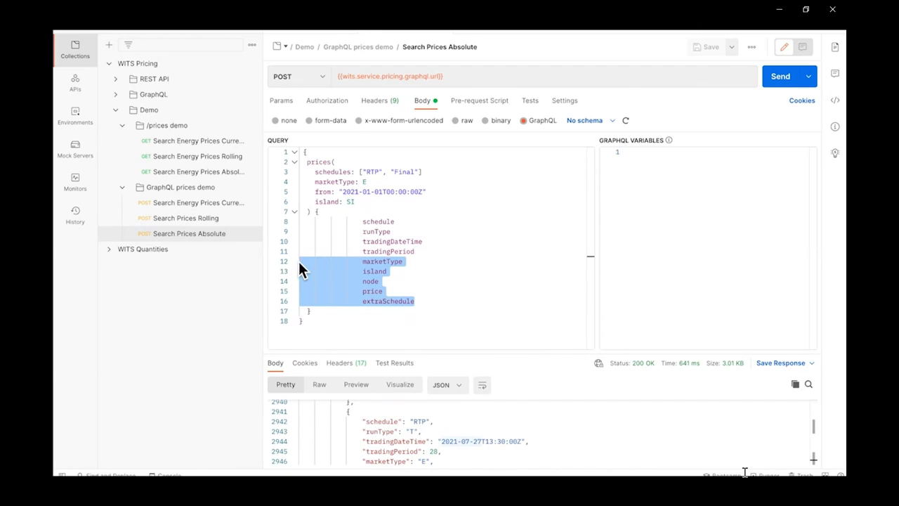
key("BackSpace")
key("BackSpace")
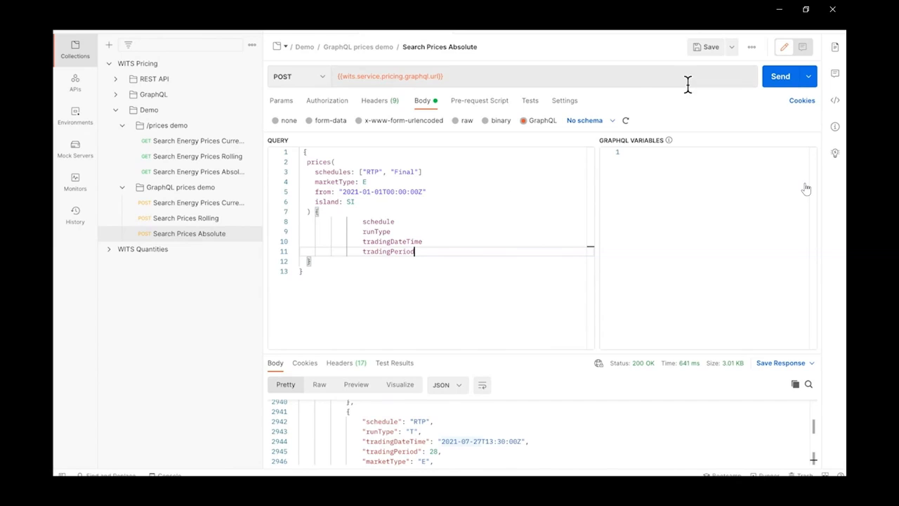
left_click(781, 78)
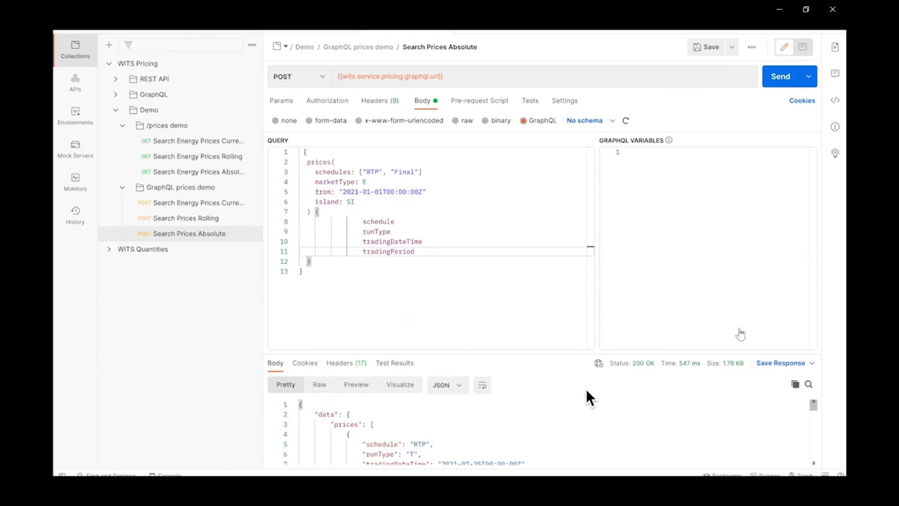
left_click_drag(562, 356, 554, 239)
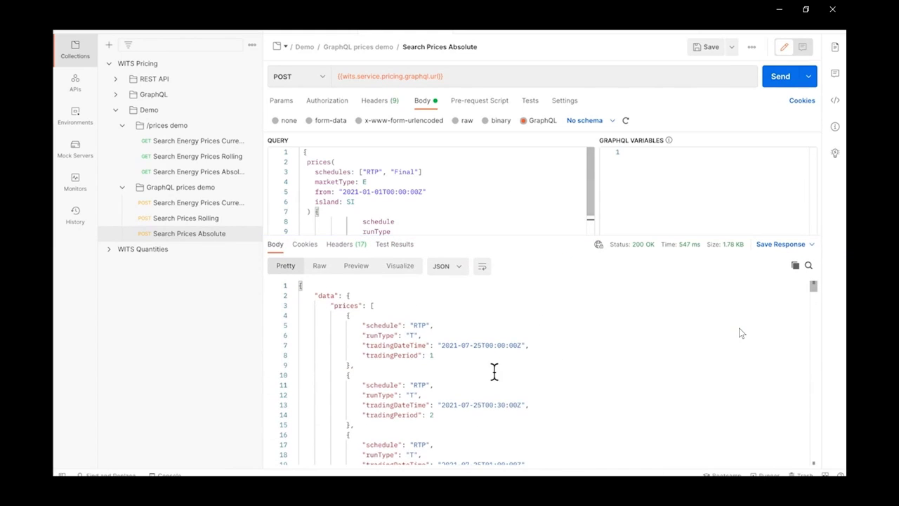
left_click_drag(480, 366, 404, 325)
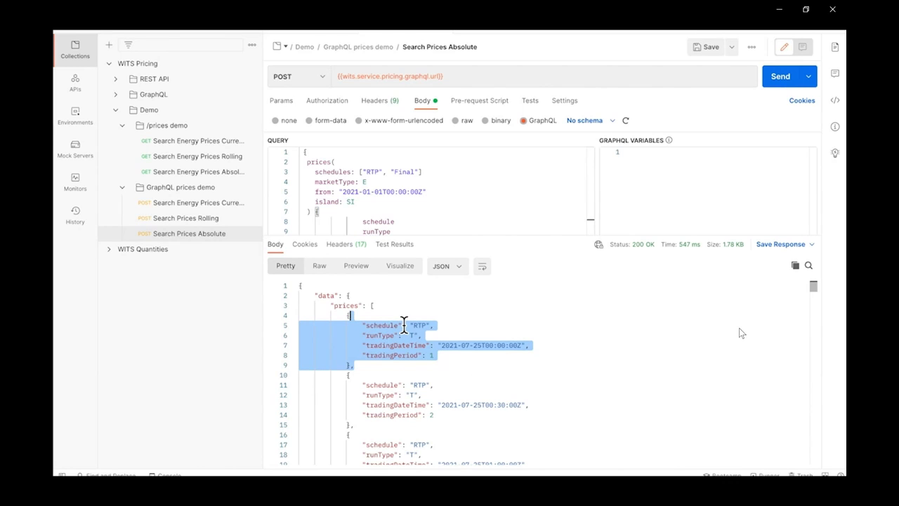